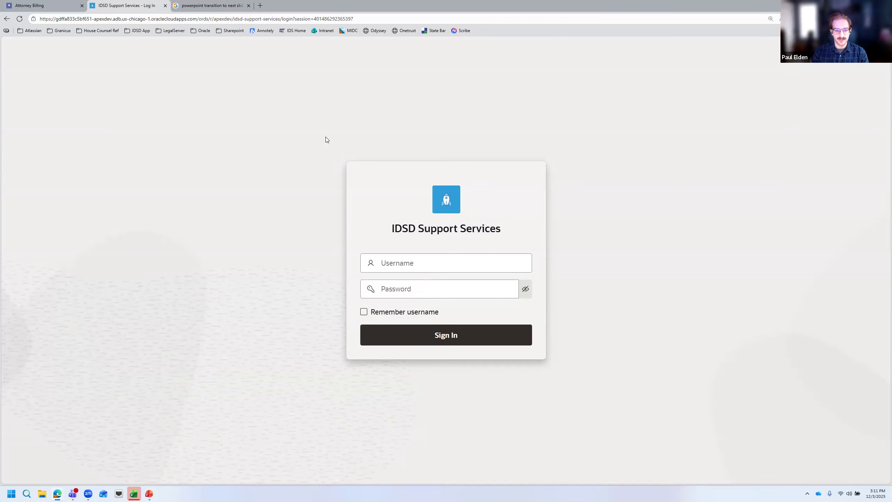
Sign out of the Attorney Billing app from its account menu
{"action": "left_click", "coordinate": [53, 5]}
{"action": "left_click", "coordinate": [872, 49]}
{"action": "left_click", "coordinate": [836, 93]}
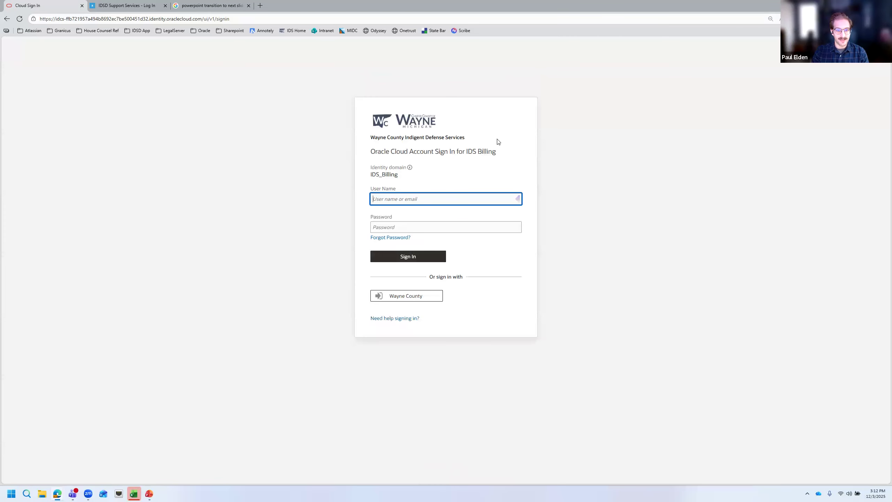
{"action": "scroll", "coordinate": [407, 188], "scroll_direction": "up", "scroll_amount": 2}
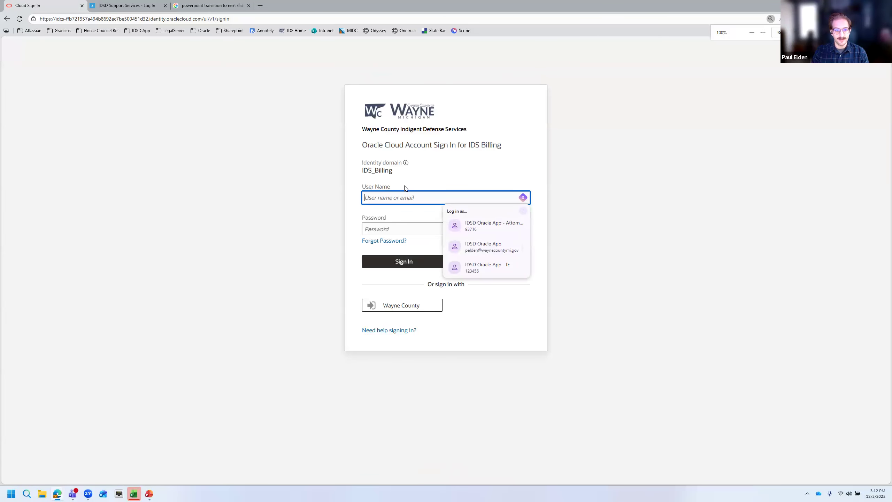
{"action": "double_click", "coordinate": [376, 167]}
{"action": "left_click", "coordinate": [390, 168]}
Sign in to IDSD Support Services using the saved Roster Attorney login
{"action": "left_click", "coordinate": [126, 7]}
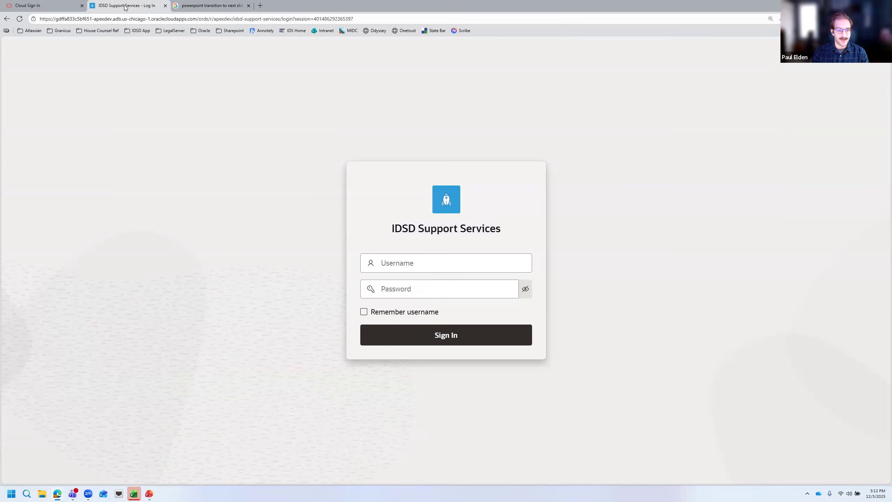
{"action": "left_click", "coordinate": [458, 262]}
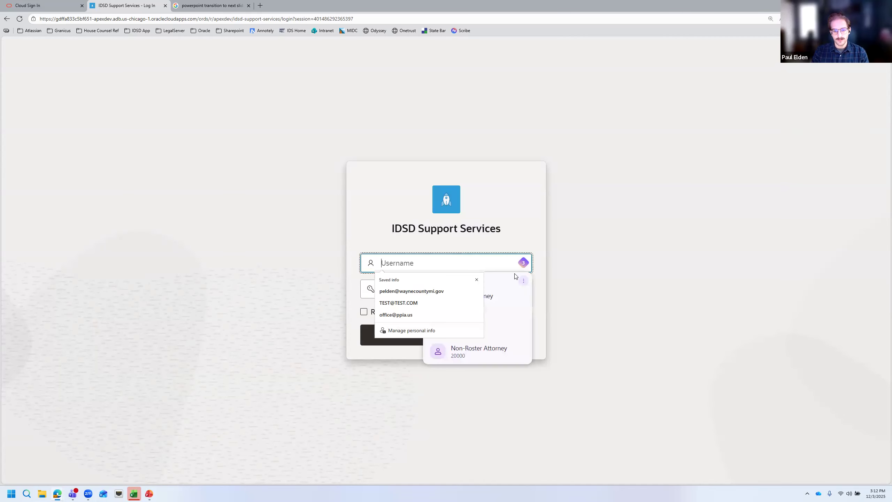
{"action": "left_click", "coordinate": [498, 299]}
{"action": "left_click", "coordinate": [427, 327]}
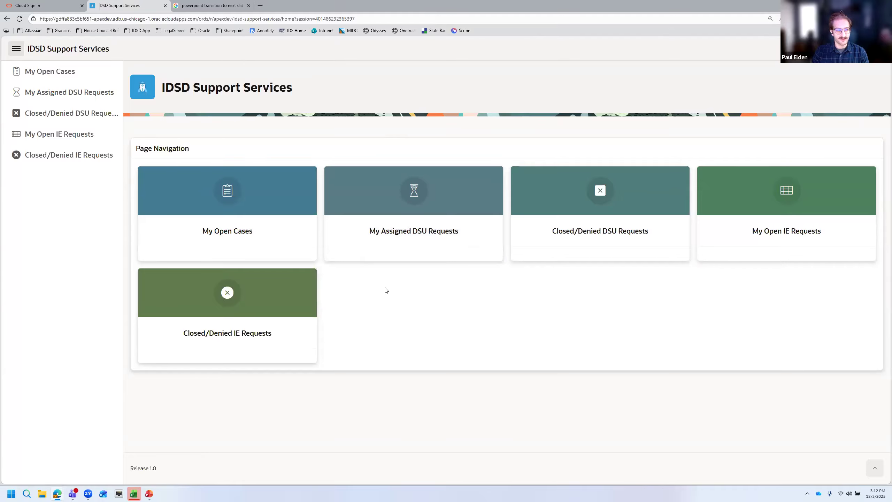
{"action": "left_click", "coordinate": [243, 229]}
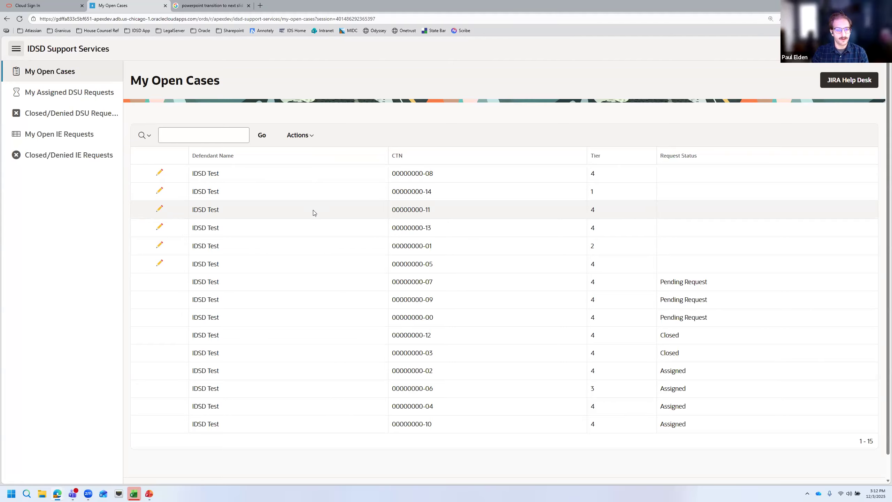
{"action": "left_click", "coordinate": [159, 172]}
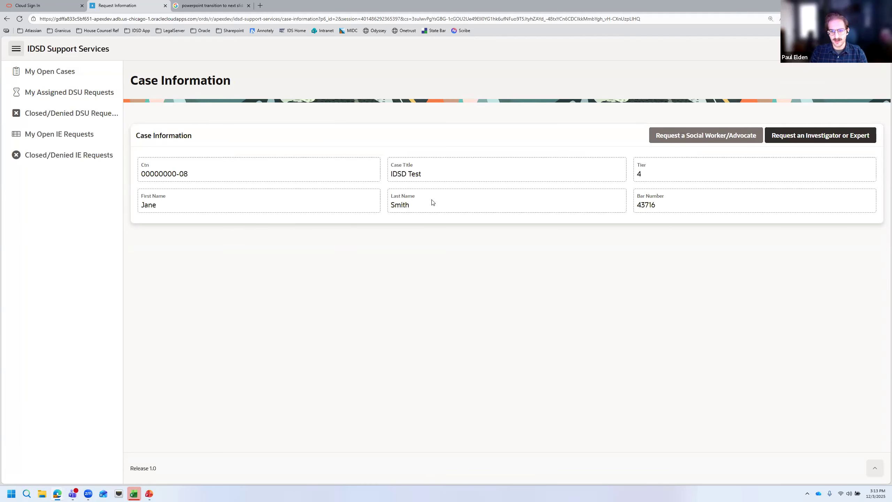
{"action": "key", "text": "ctrl+plus"}
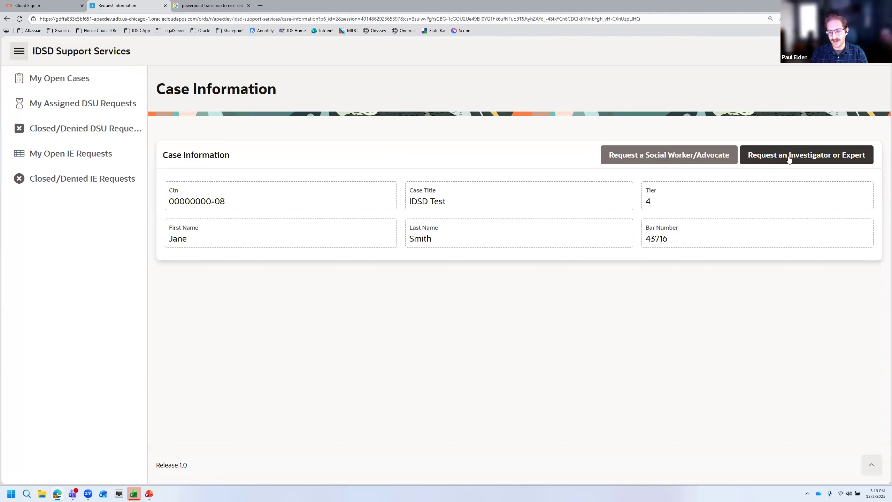
{"action": "left_click", "coordinate": [655, 157]}
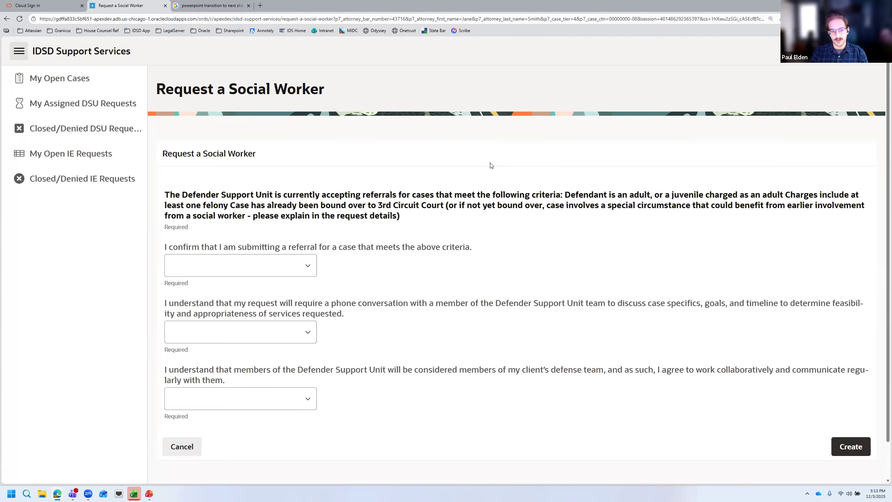
{"action": "key", "text": "ctrl+minus"}
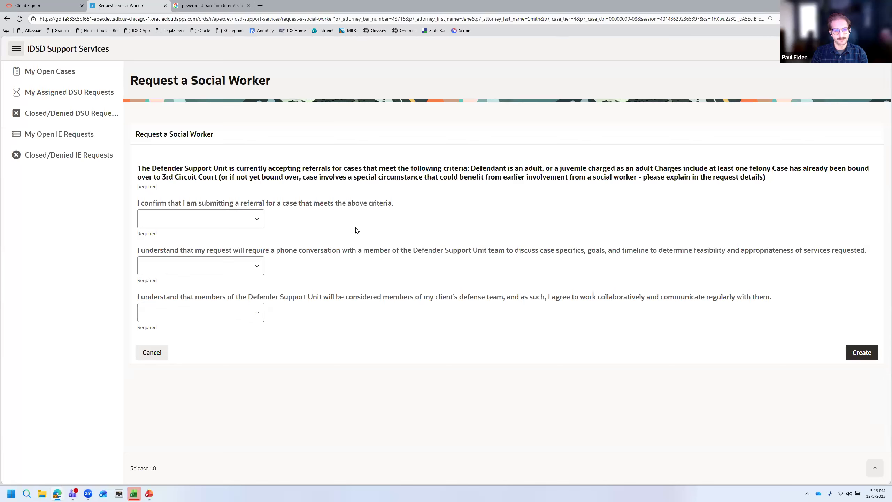
{"action": "left_click_drag", "start_coordinate": [138, 168], "coordinate": [630, 178]}
{"action": "left_click", "coordinate": [576, 193]}
{"action": "left_click_drag", "start_coordinate": [215, 205], "coordinate": [315, 207]}
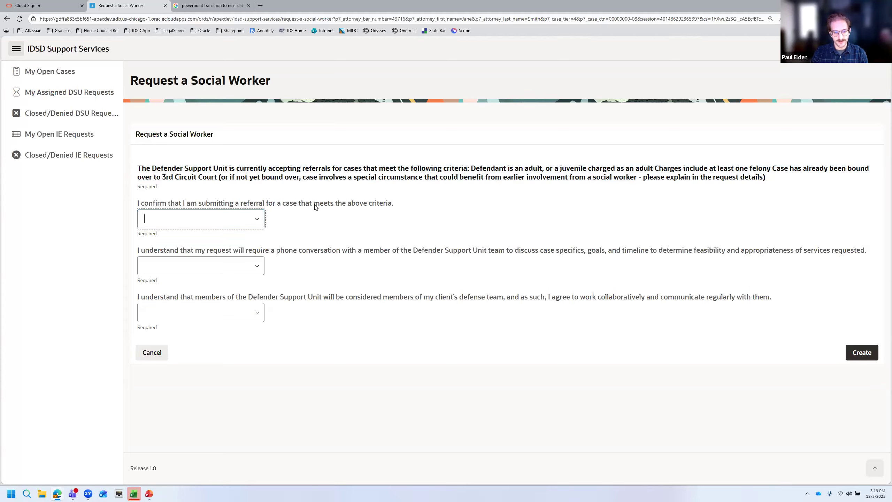
{"action": "left_click_drag", "start_coordinate": [233, 175], "coordinate": [273, 177]}
{"action": "left_click", "coordinate": [294, 177]}
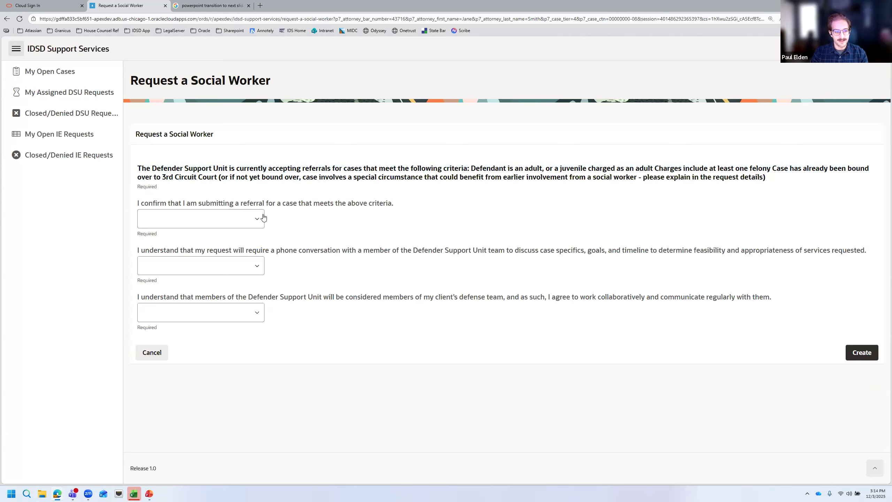
{"action": "left_click", "coordinate": [253, 216]}
Answer Yes to the criteria and phone conversation acknowledgements
{"action": "key", "text": "Return"}
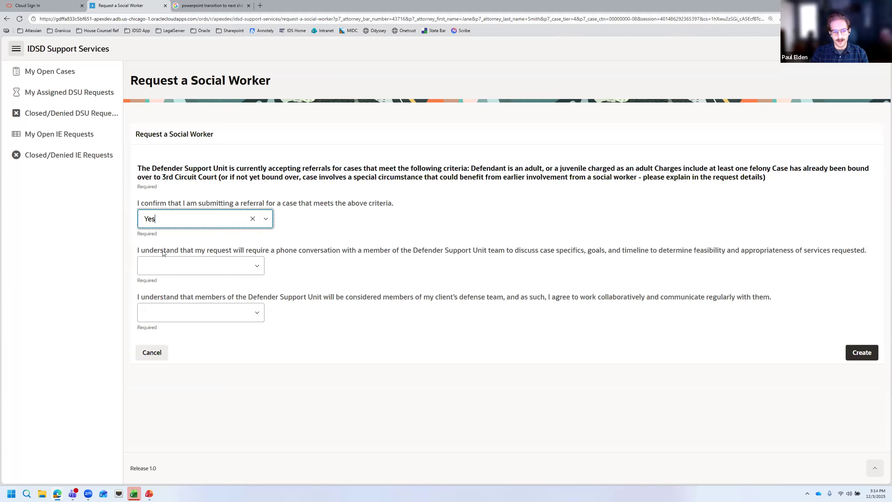
{"action": "left_click_drag", "start_coordinate": [166, 252], "coordinate": [263, 256]}
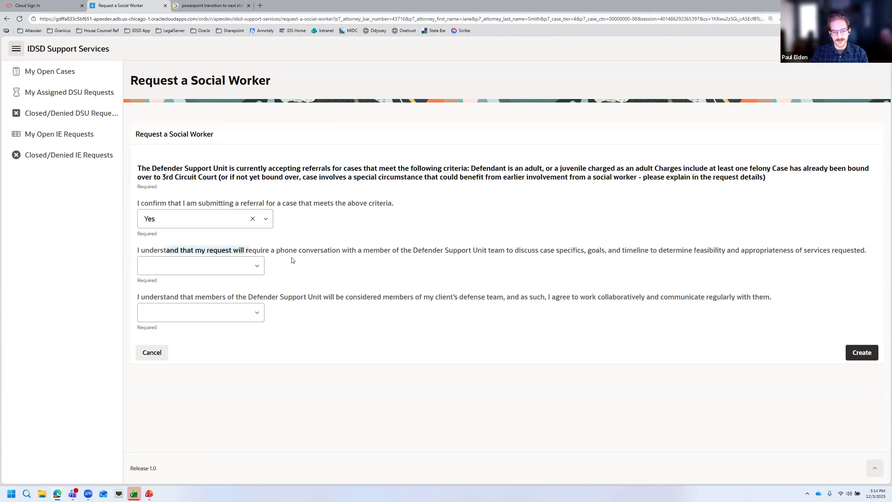
{"action": "left_click", "coordinate": [296, 253]}
{"action": "left_click", "coordinate": [261, 267]}
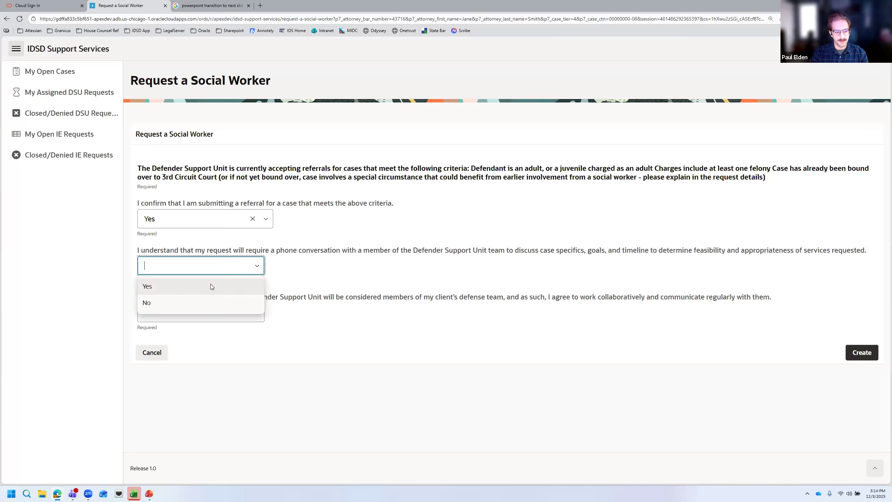
{"action": "left_click", "coordinate": [210, 285]}
Answer Yes to the team membership agreement, then open My Open Cases in another tab
{"action": "left_click_drag", "start_coordinate": [249, 299], "coordinate": [439, 305]}
{"action": "left_click", "coordinate": [439, 305]}
{"action": "left_click", "coordinate": [436, 306]}
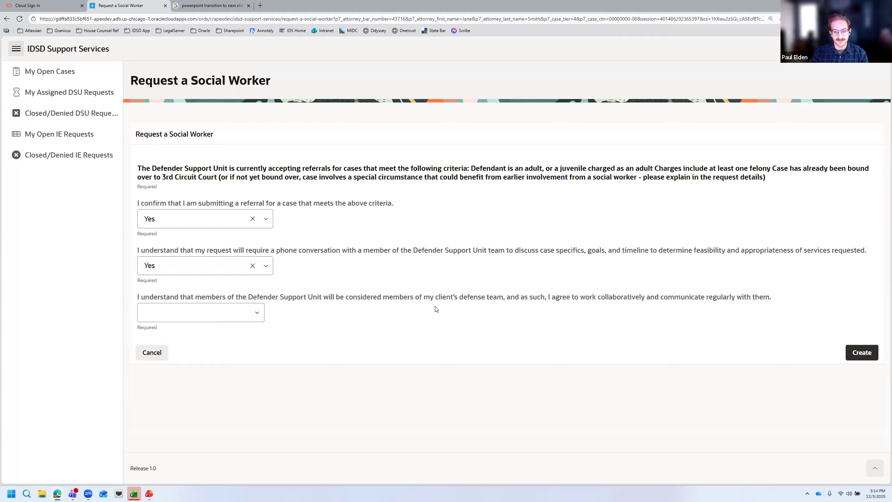
{"action": "left_click", "coordinate": [257, 313]}
{"action": "left_click", "coordinate": [238, 332]}
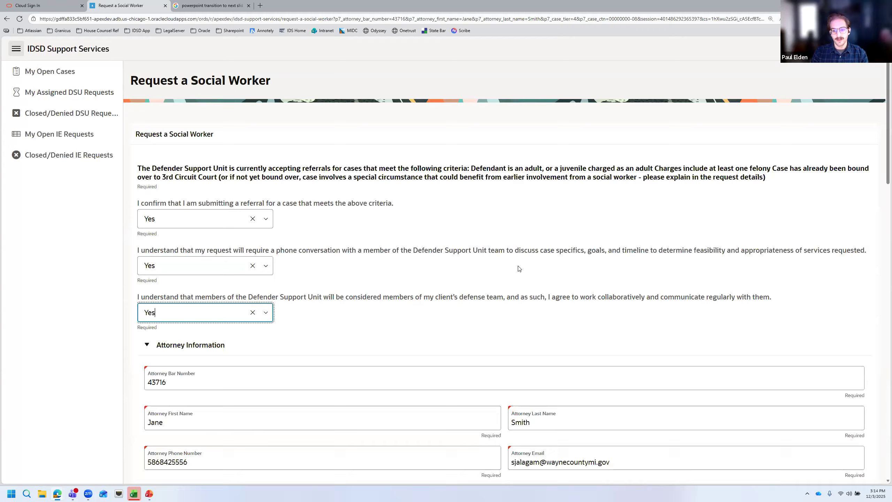
{"action": "scroll", "coordinate": [551, 259], "scroll_direction": "down", "scroll_amount": 2}
{"action": "scroll", "coordinate": [544, 250], "scroll_direction": "down", "scroll_amount": 1}
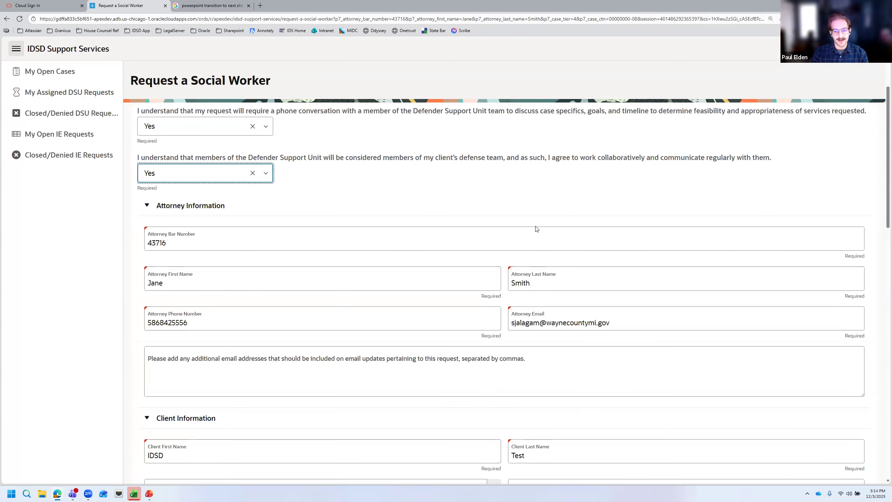
{"action": "scroll", "coordinate": [509, 206], "scroll_direction": "down", "scroll_amount": 1}
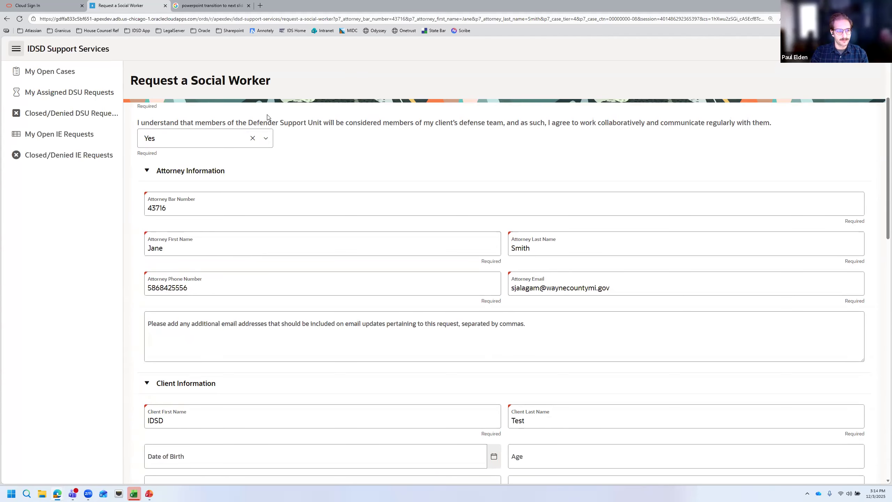
{"action": "scroll", "coordinate": [324, 176], "scroll_direction": "up", "scroll_amount": 4}
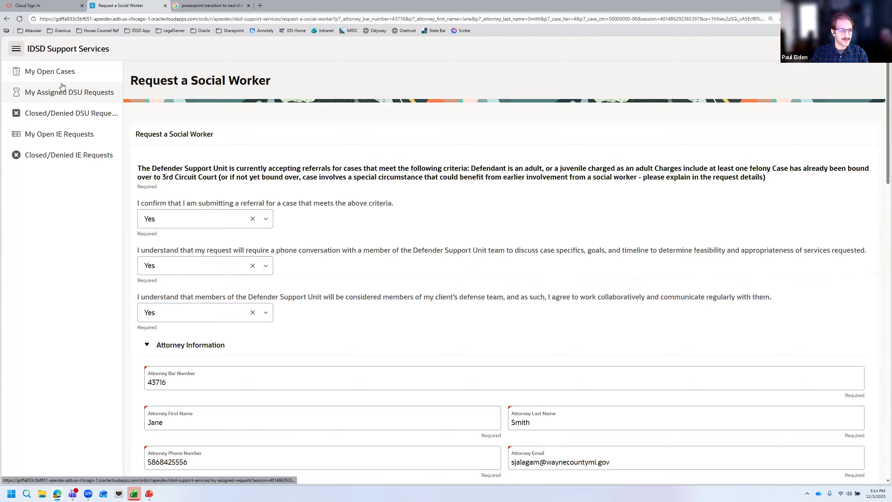
{"action": "left_click", "coordinate": [62, 75]}
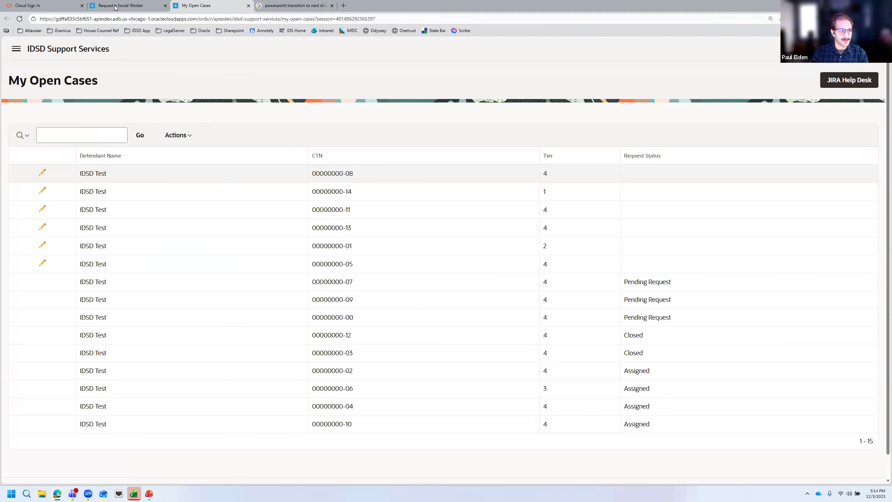
Close the extra My Open Cases tab and scroll back down the social worker request form
{"action": "left_click", "coordinate": [248, 6]}
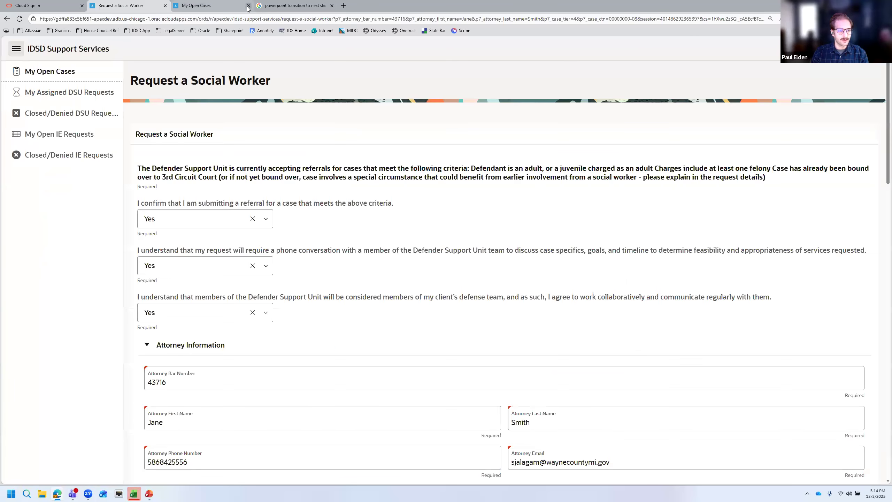
{"action": "scroll", "coordinate": [429, 194], "scroll_direction": "down", "scroll_amount": 1}
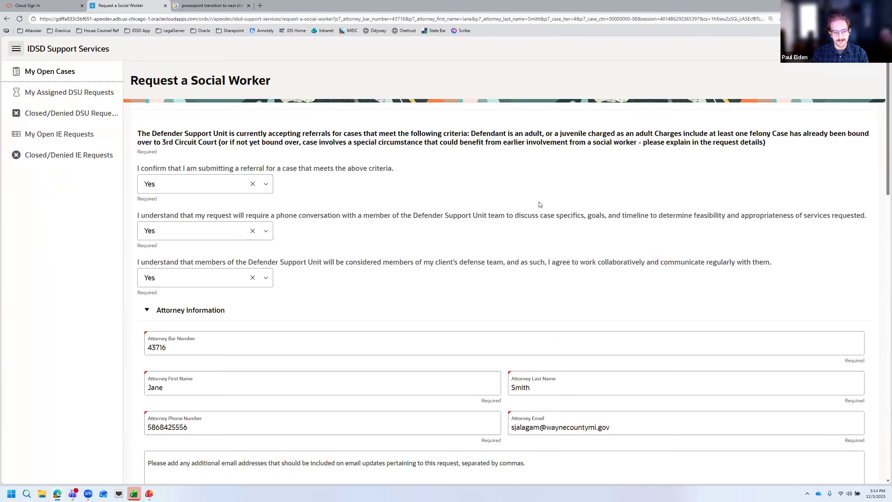
{"action": "scroll", "coordinate": [571, 195], "scroll_direction": "down", "scroll_amount": 5}
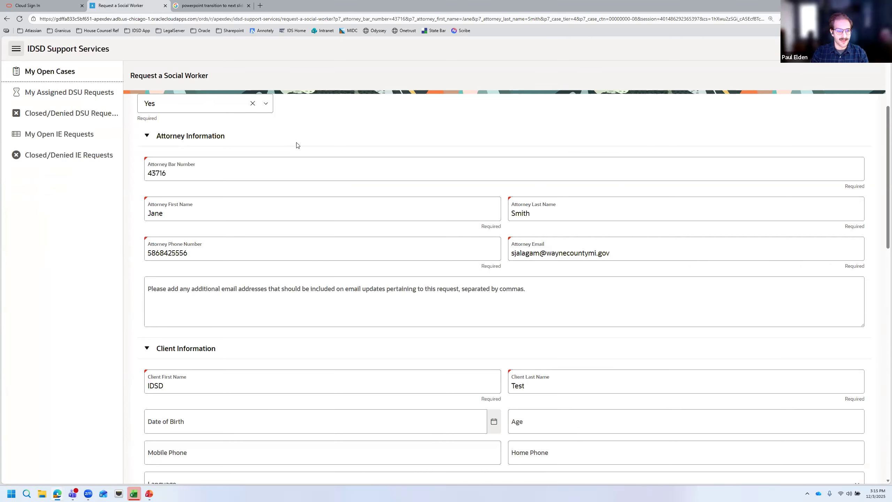
Enter extra recipient e-mail addresses in the additional emails box, then clear it completely
{"action": "left_click", "coordinate": [291, 298]}
{"action": "type", "text": "emasil"}
{"action": "key", "text": "BackSpace"}
{"action": "key", "text": "BackSpace"}
{"action": "key", "text": "BackSpace"}
{"action": "type", "text": "i"}
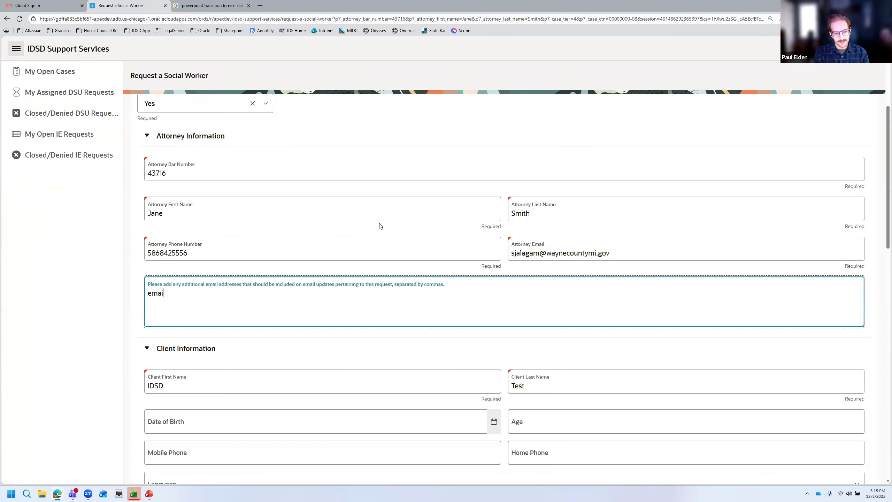
{"action": "type", "text": "l@waynecountymi.gov"}
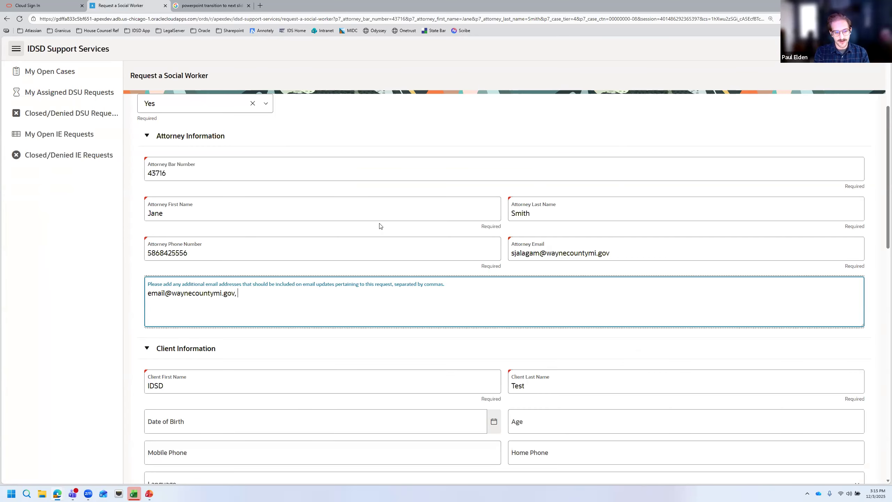
{"action": "type", "text": ", additional.emai"}
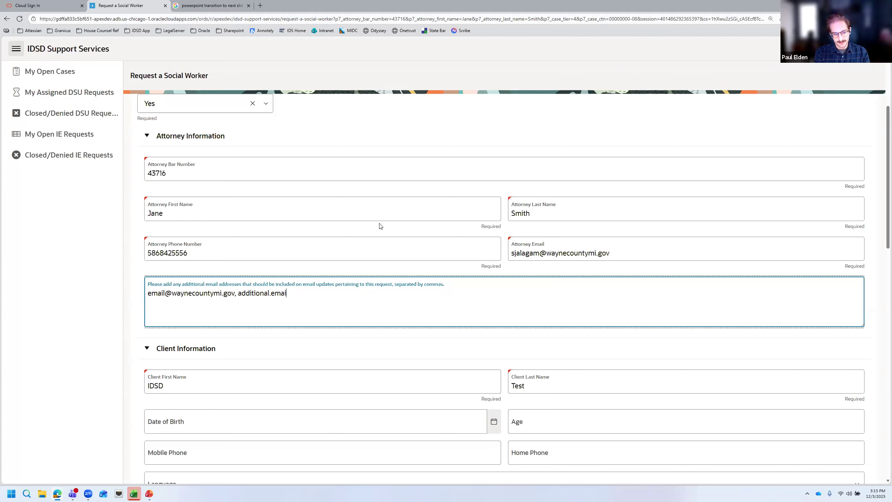
{"action": "type", "text": "ls@waynecount"}
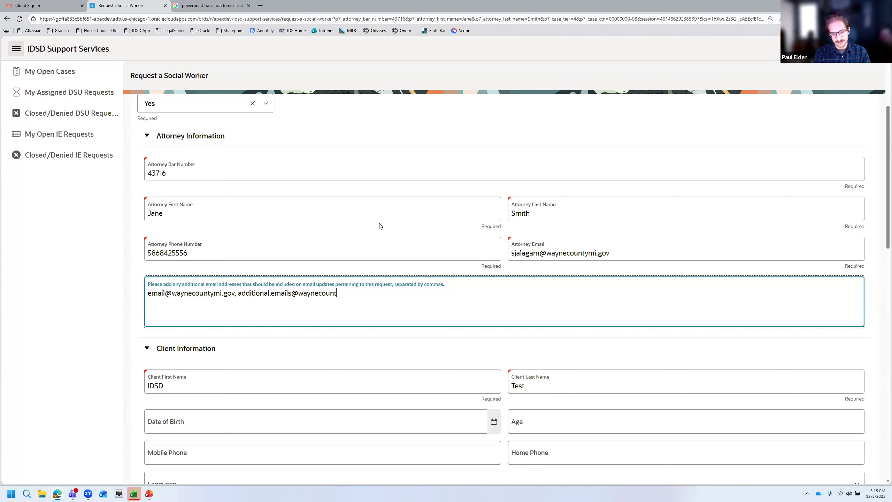
{"action": "type", "text": "ymi.gov"}
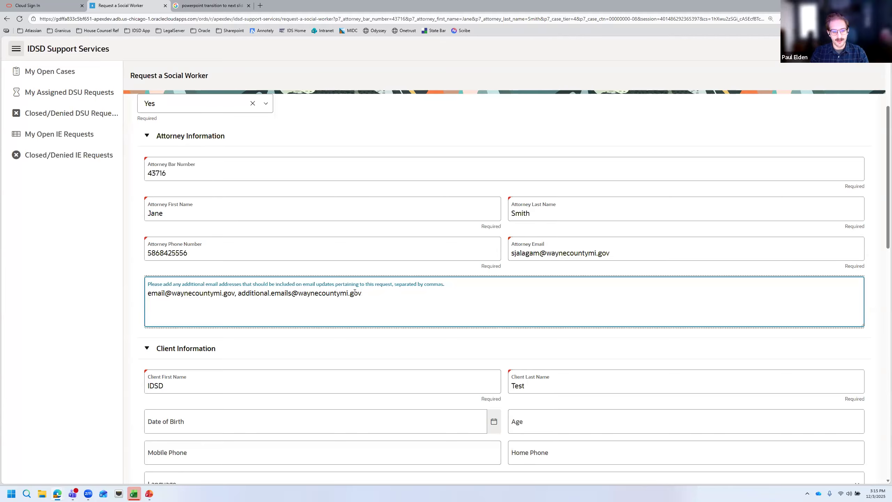
{"action": "left_click_drag", "start_coordinate": [205, 299], "coordinate": [373, 295]}
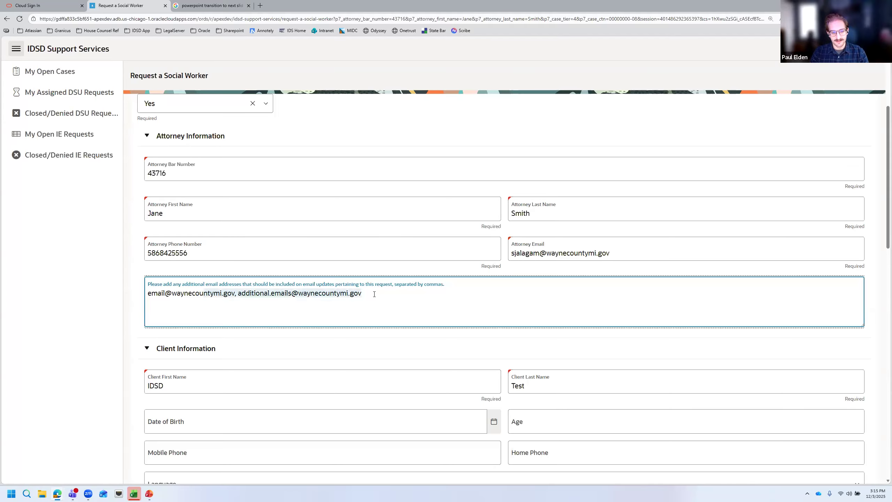
{"action": "left_click_drag", "start_coordinate": [180, 295], "coordinate": [172, 294]}
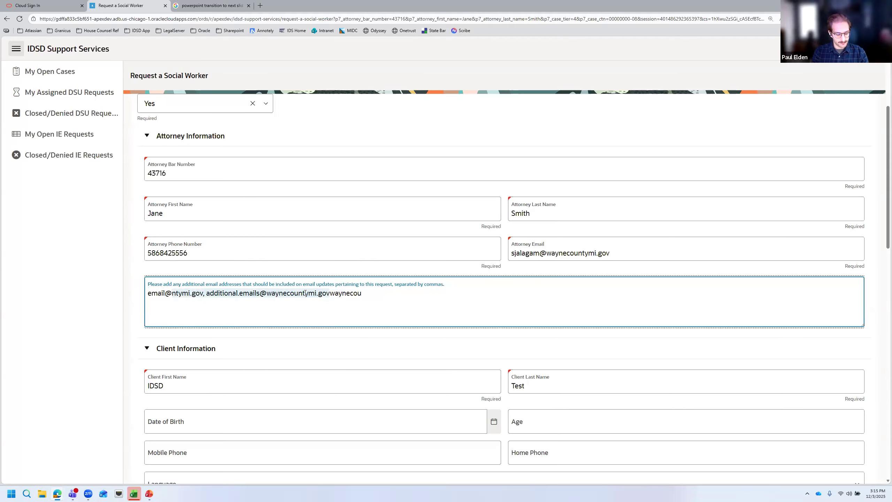
{"action": "key", "text": "ctrl+a"}
{"action": "key", "text": "BackSpace"}
{"action": "scroll", "coordinate": [411, 282], "scroll_direction": "down", "scroll_amount": 3}
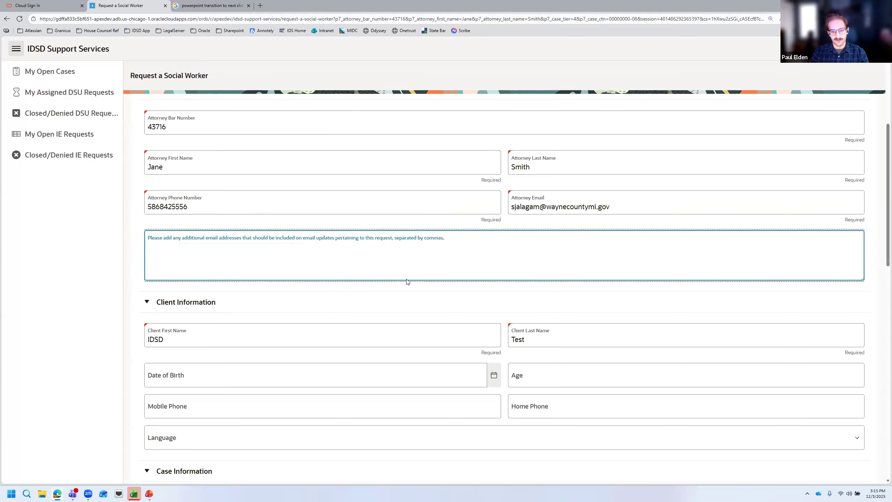
Set the client's date of birth to 12/02/2025 using the calendar
{"action": "scroll", "coordinate": [416, 283], "scroll_direction": "down", "scroll_amount": 2}
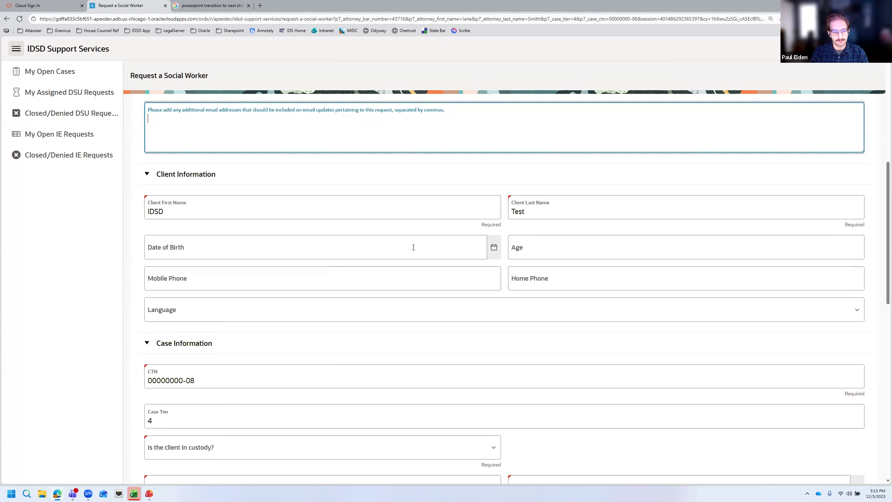
{"action": "left_click", "coordinate": [494, 247]}
{"action": "left_click", "coordinate": [443, 246]}
{"action": "scroll", "coordinate": [443, 246], "scroll_direction": "down", "scroll_amount": 5}
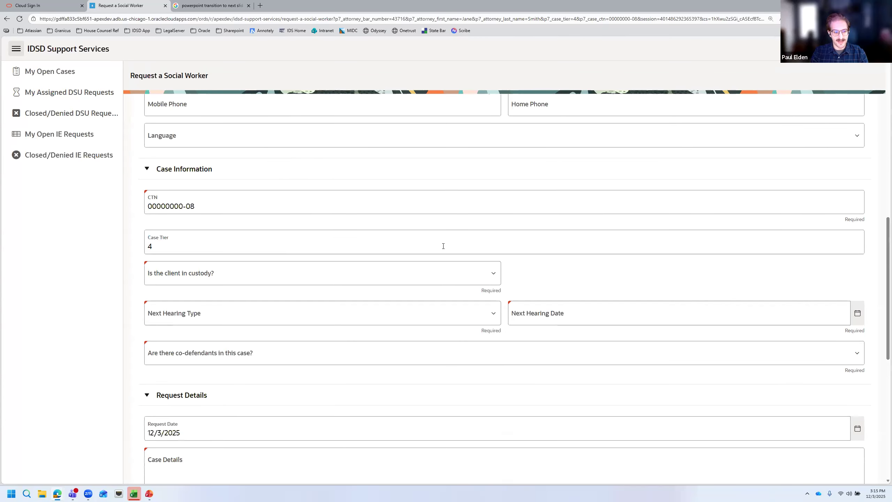
{"action": "scroll", "coordinate": [443, 246], "scroll_direction": "up", "scroll_amount": 4}
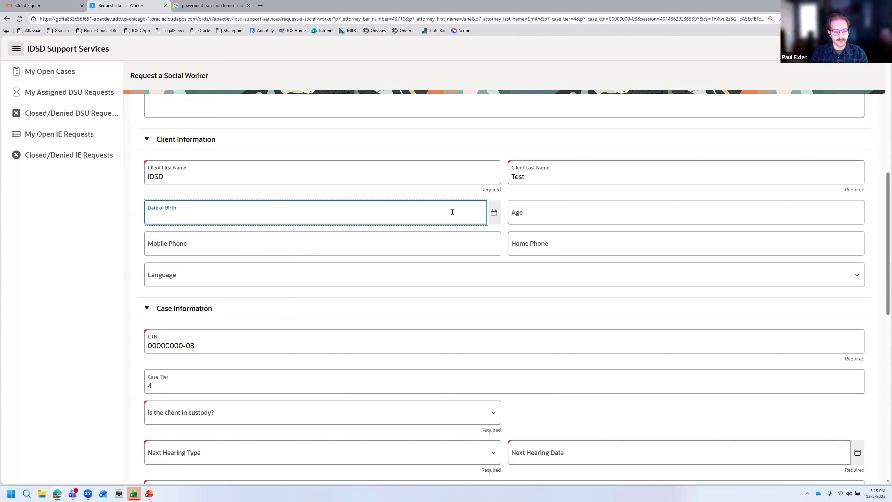
{"action": "left_click", "coordinate": [494, 213]}
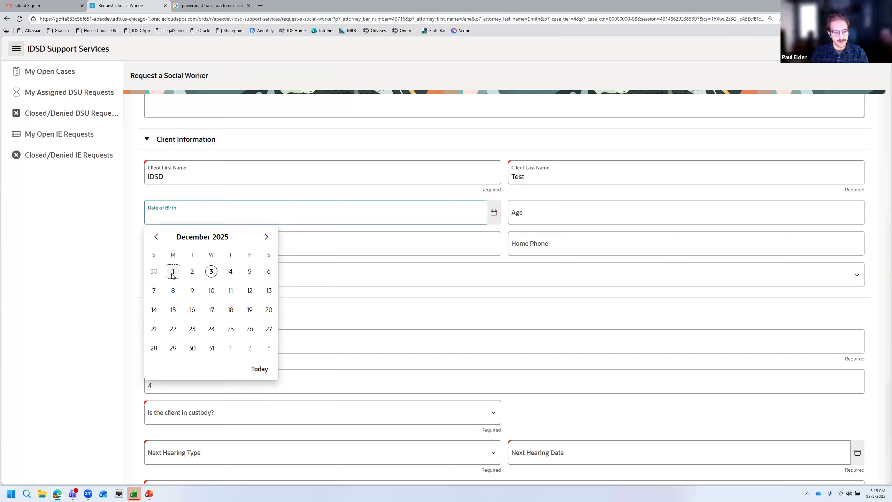
{"action": "left_click", "coordinate": [192, 271]}
Enter the client's mobile phone number and choose English as the language
{"action": "left_click", "coordinate": [344, 242]}
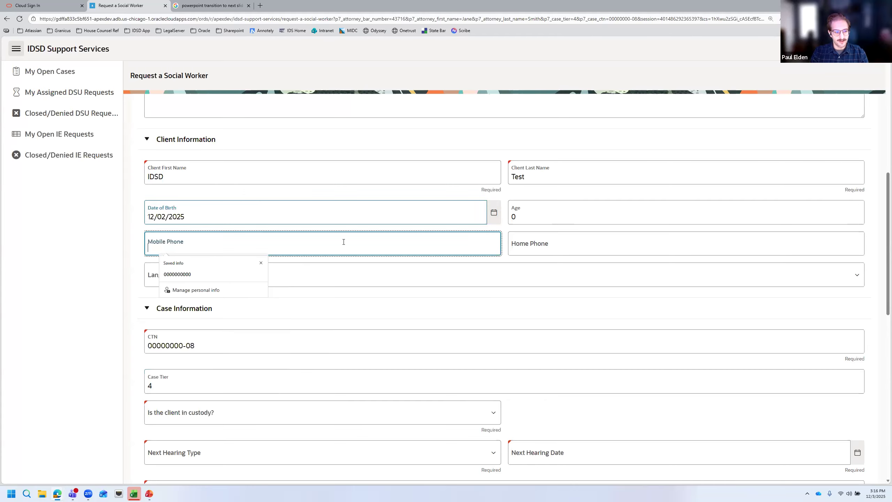
{"action": "type", "text": "1234567890"}
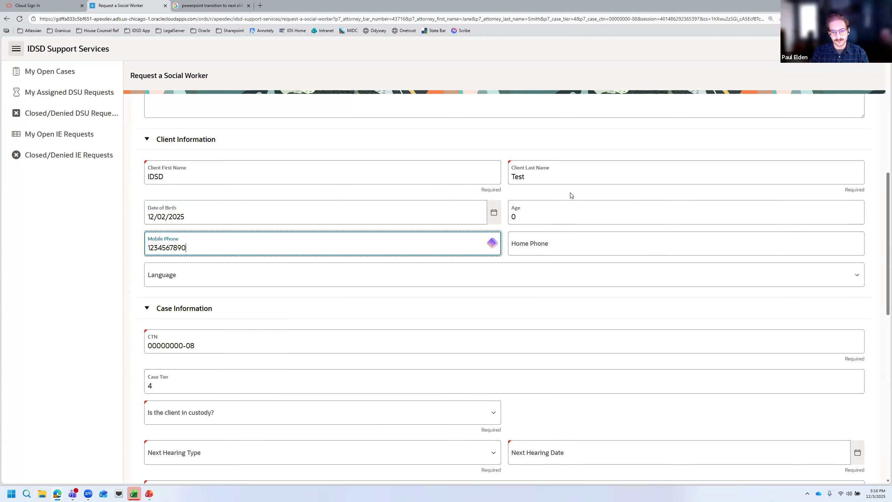
{"action": "left_click", "coordinate": [414, 273]}
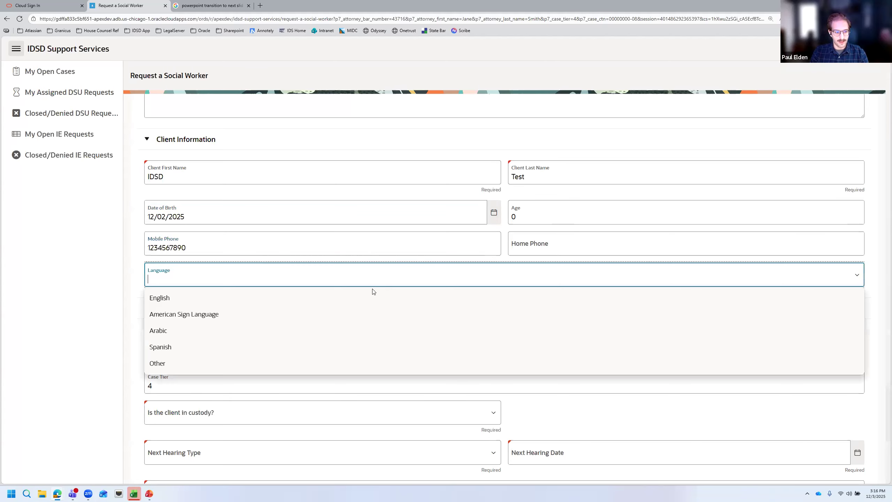
{"action": "left_click", "coordinate": [372, 296]}
{"action": "left_click", "coordinate": [442, 287]}
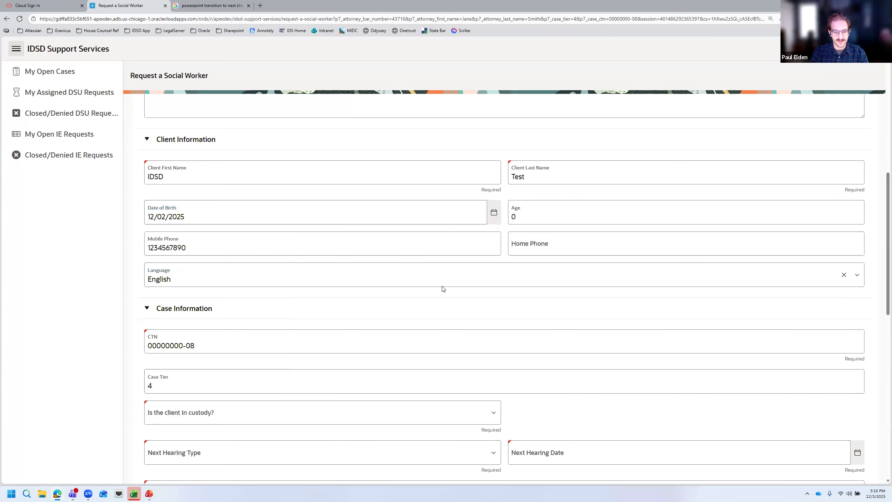
Answer Yes to whether the client is in custody, then change it to No
{"action": "scroll", "coordinate": [499, 278], "scroll_direction": "down", "scroll_amount": 5}
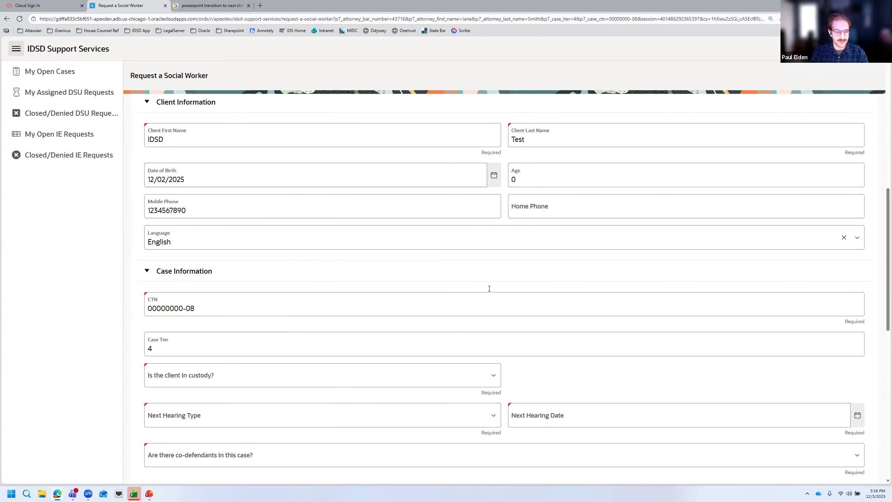
{"action": "scroll", "coordinate": [427, 280], "scroll_direction": "down", "scroll_amount": 1}
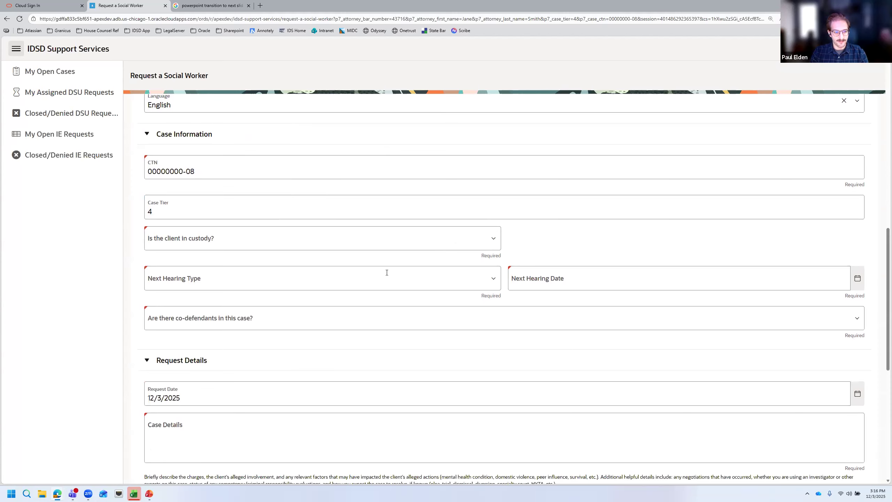
{"action": "left_click", "coordinate": [440, 238]}
{"action": "left_click", "coordinate": [322, 263]}
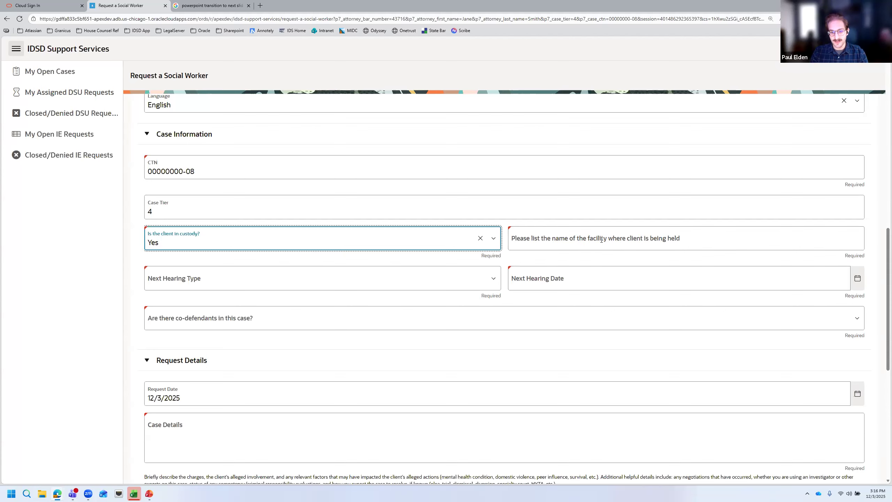
{"action": "left_click", "coordinate": [493, 238]}
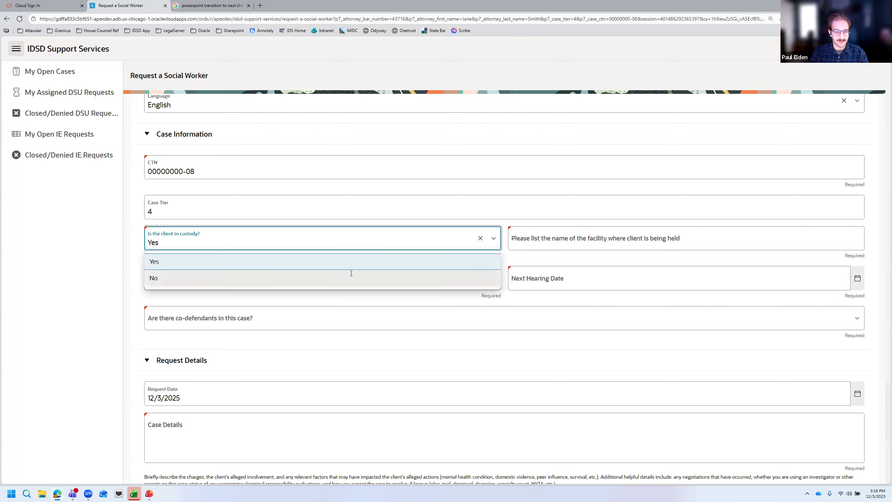
{"action": "left_click", "coordinate": [351, 274]}
Set the next hearing to Sentencing on 12/11/2025 and answer Yes to co-defendants
{"action": "scroll", "coordinate": [457, 229], "scroll_direction": "down", "scroll_amount": 2}
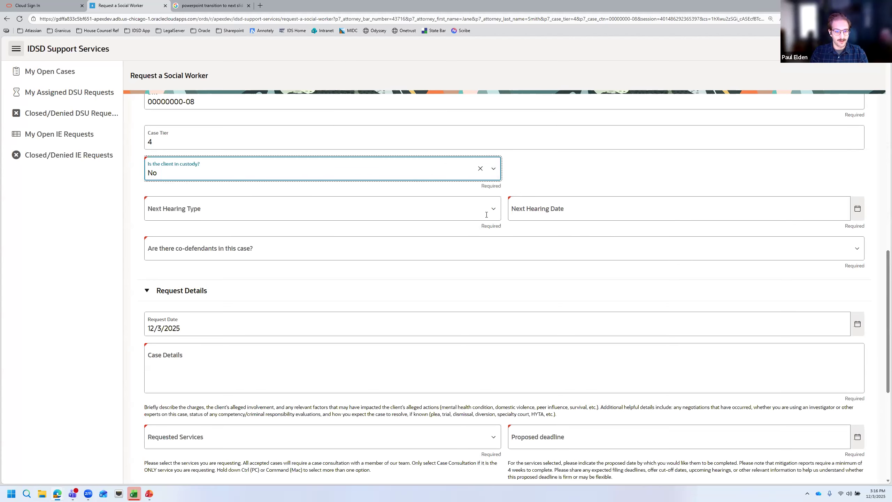
{"action": "left_click", "coordinate": [492, 212]}
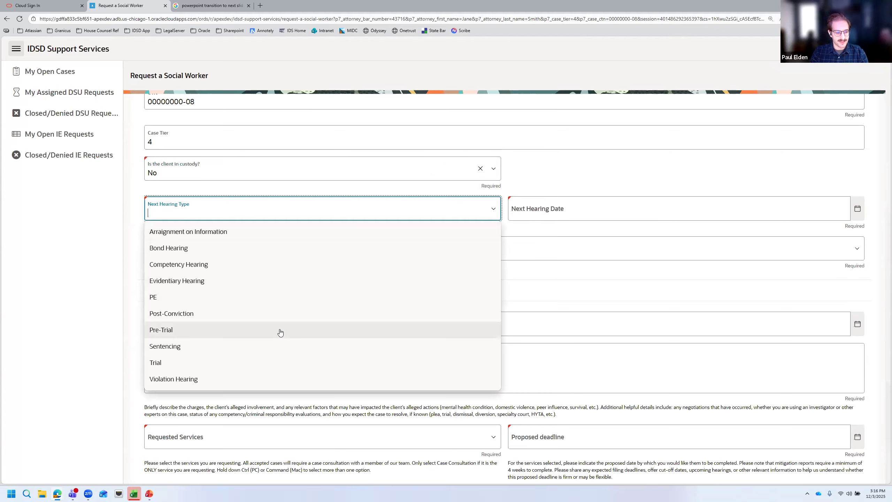
{"action": "left_click", "coordinate": [279, 345]}
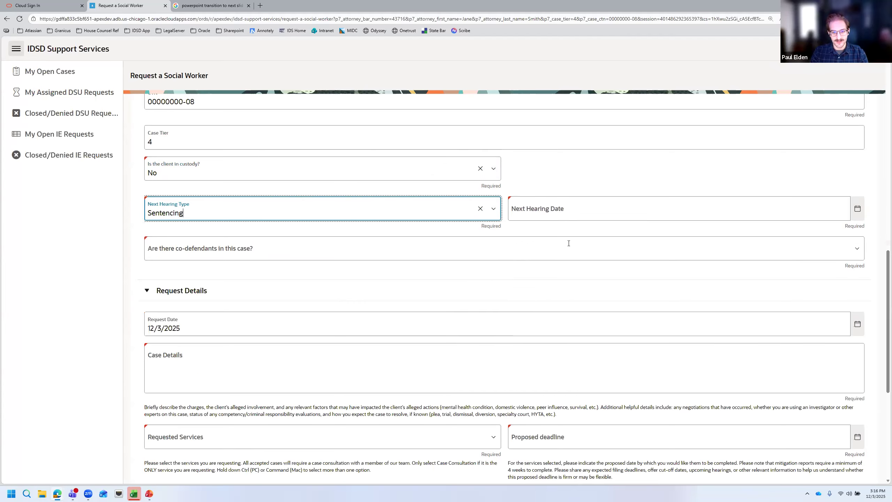
{"action": "left_click", "coordinate": [857, 209]}
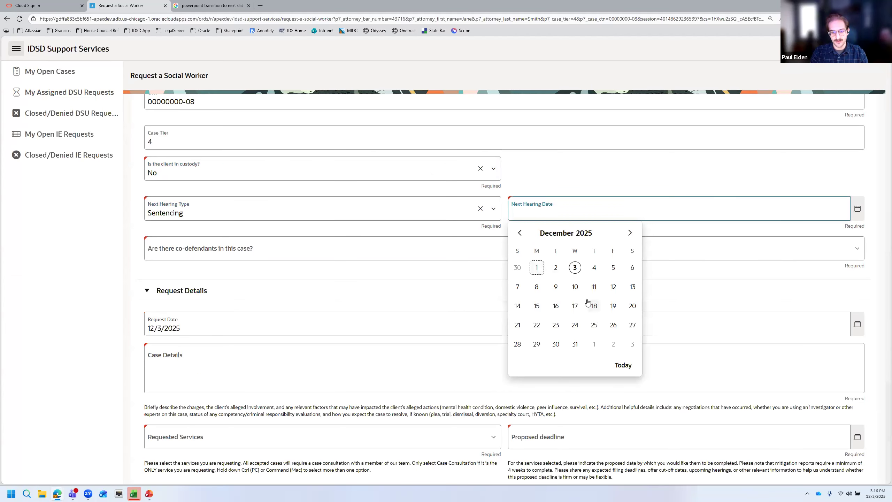
{"action": "left_click", "coordinate": [594, 287]}
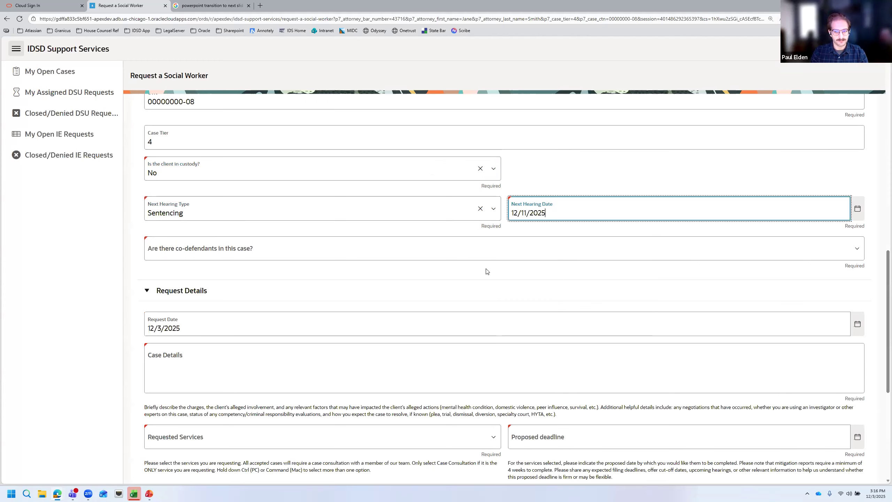
{"action": "left_click", "coordinate": [405, 248]}
{"action": "left_click", "coordinate": [348, 268]}
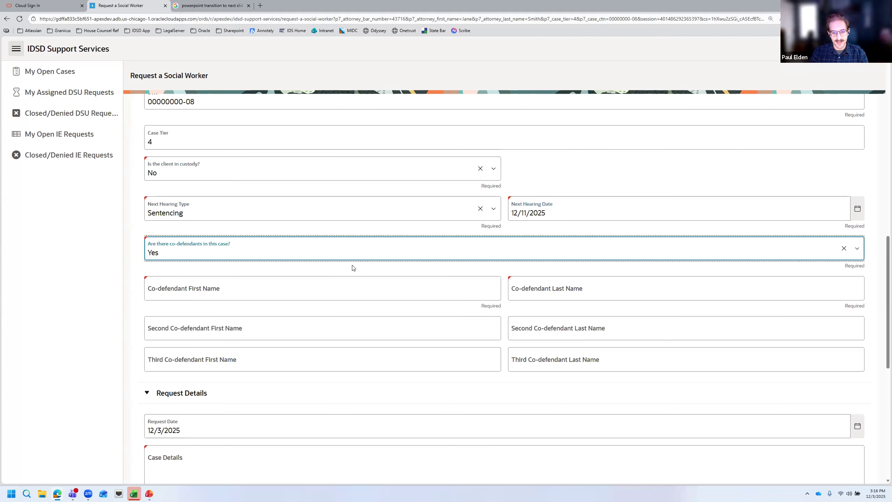
{"action": "scroll", "coordinate": [353, 266], "scroll_direction": "down", "scroll_amount": 1}
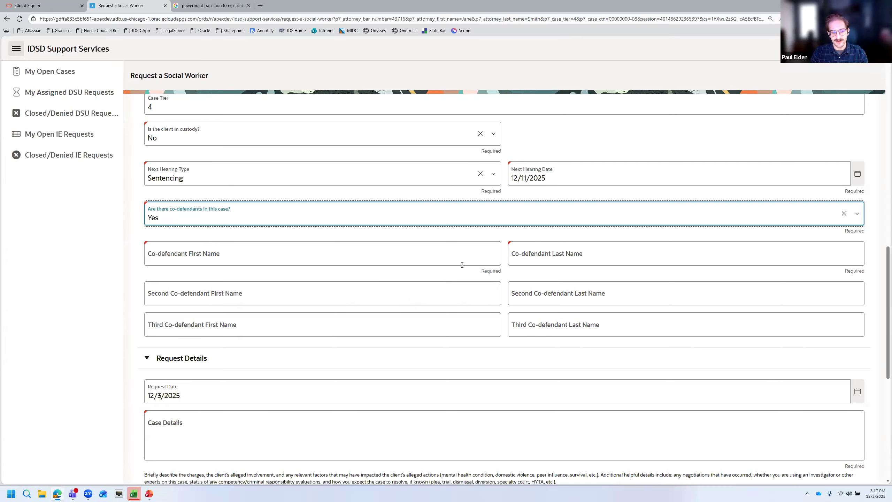
{"action": "scroll", "coordinate": [436, 261], "scroll_direction": "down", "scroll_amount": 4}
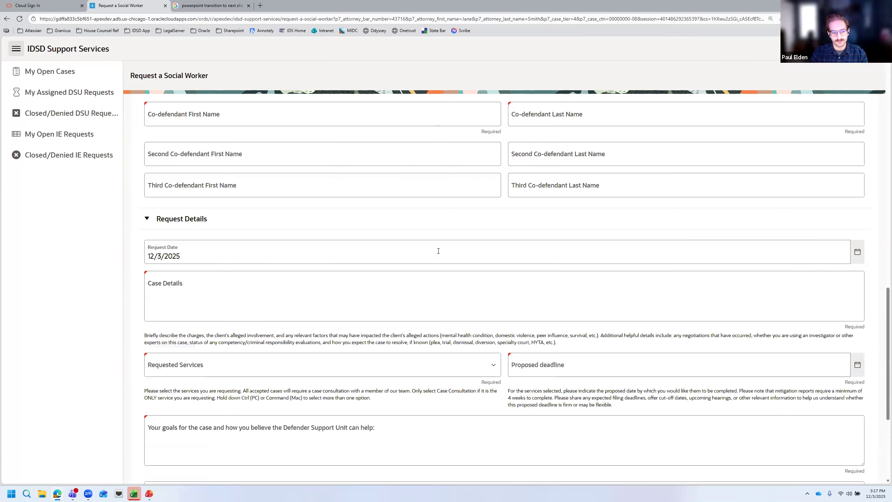
Change co-defendants to No and keep the request date at 12/3/2025
{"action": "scroll", "coordinate": [417, 231], "scroll_direction": "up", "scroll_amount": 3}
{"action": "left_click", "coordinate": [313, 185]}
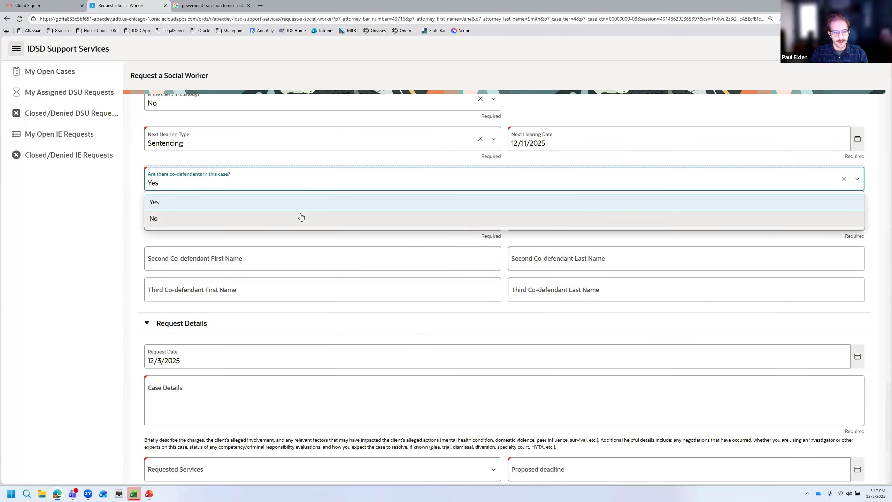
{"action": "left_click", "coordinate": [300, 217]}
{"action": "scroll", "coordinate": [489, 205], "scroll_direction": "down", "scroll_amount": 2}
{"action": "left_click", "coordinate": [328, 191]}
{"action": "type", "text": "w"}
{"action": "key", "text": "BackSpace"}
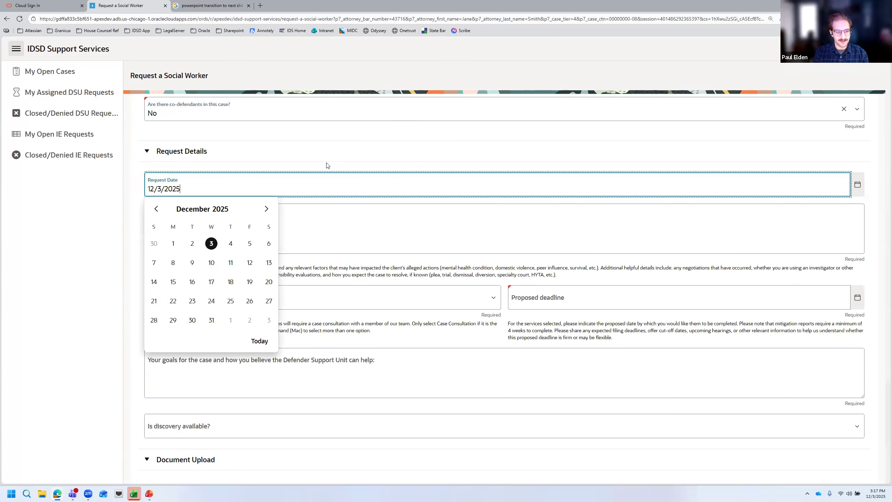
{"action": "left_click", "coordinate": [423, 147]}
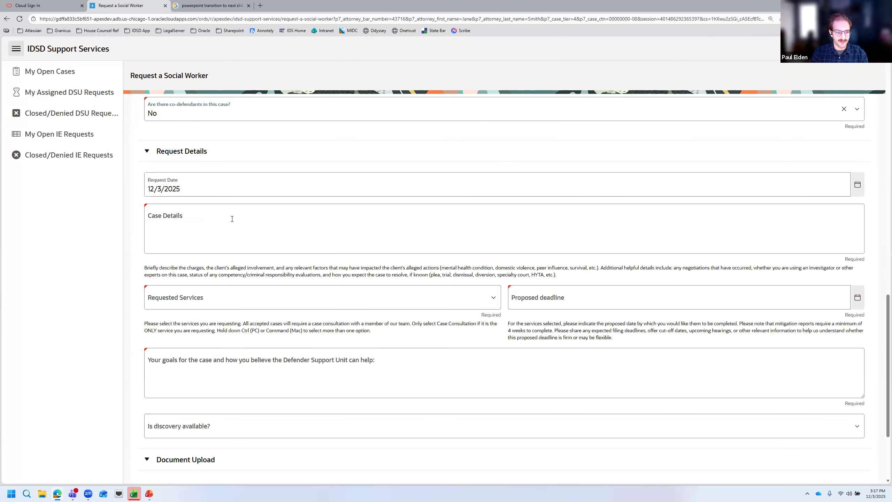
Open the Case Details section and bring up the Requested Services options
{"action": "left_click", "coordinate": [262, 218]}
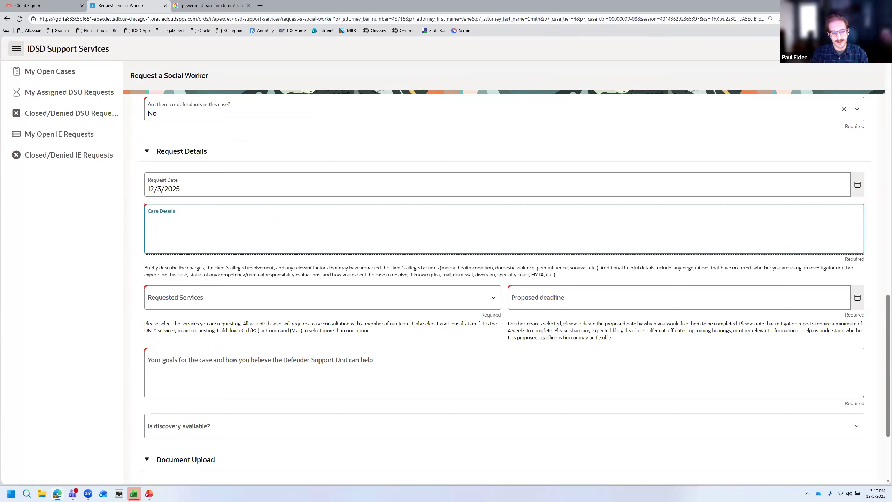
{"action": "scroll", "coordinate": [275, 220], "scroll_direction": "down", "scroll_amount": 1}
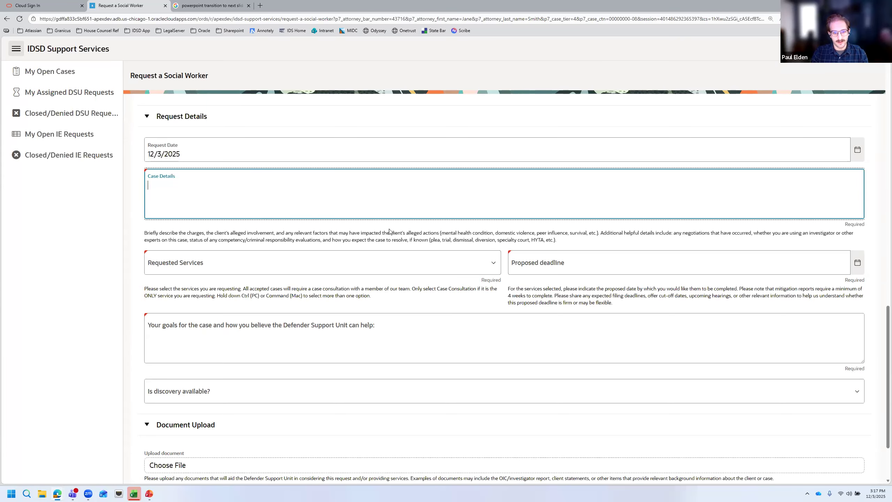
{"action": "scroll", "coordinate": [391, 229], "scroll_direction": "down", "scroll_amount": 1}
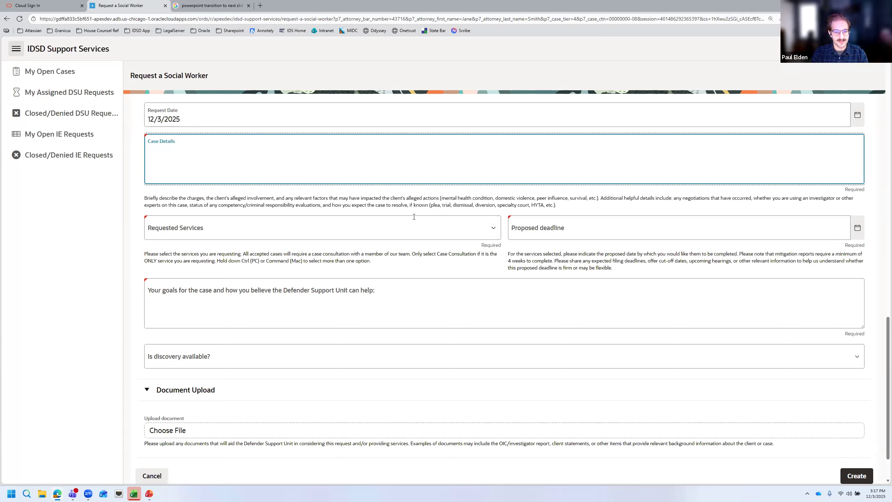
{"action": "left_click", "coordinate": [493, 229]}
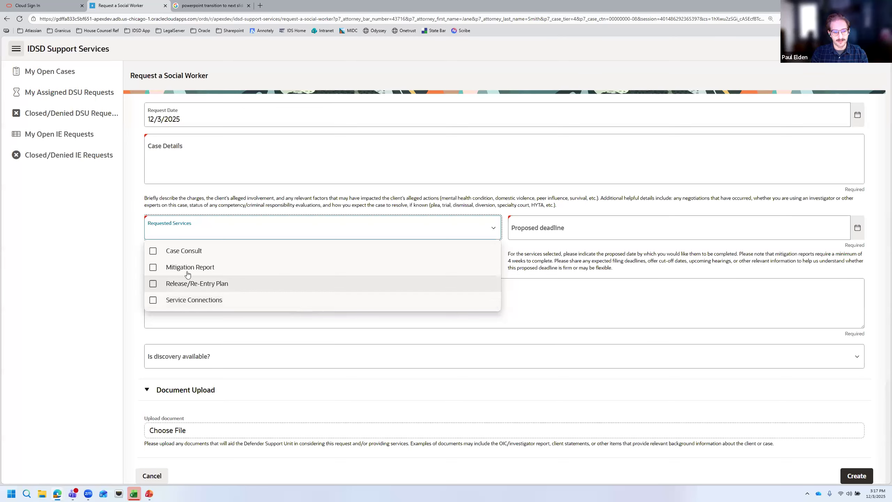
Check Mitigation Report and Case Consult, and set the proposed deadline to December 11, 2025
{"action": "left_click", "coordinate": [153, 267]}
{"action": "left_click", "coordinate": [153, 251]}
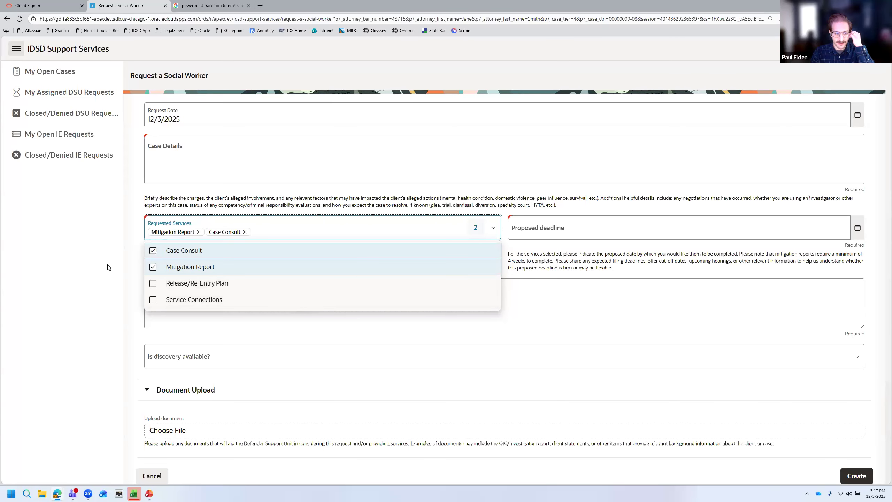
{"action": "key", "text": "Escape"}
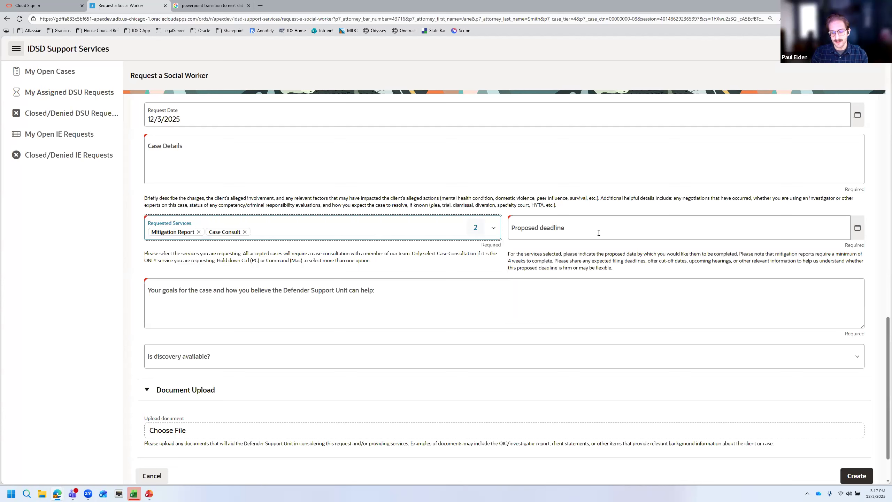
{"action": "left_click", "coordinate": [622, 227]}
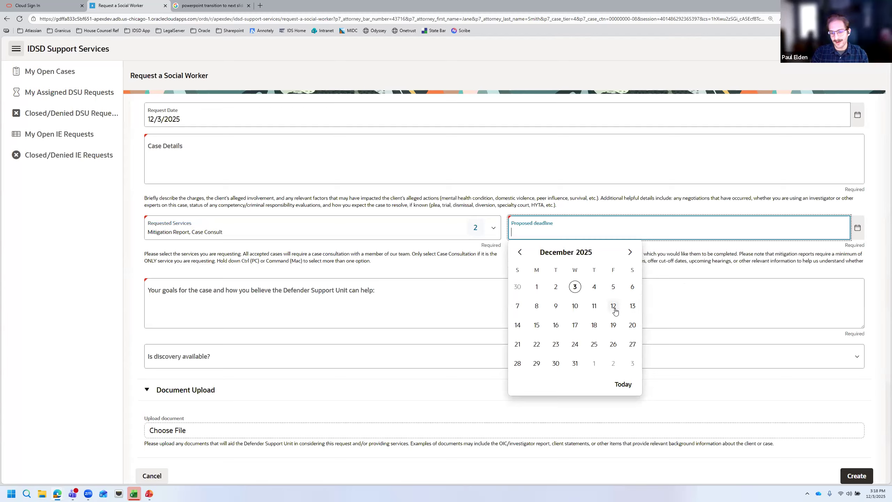
{"action": "left_click", "coordinate": [594, 306]}
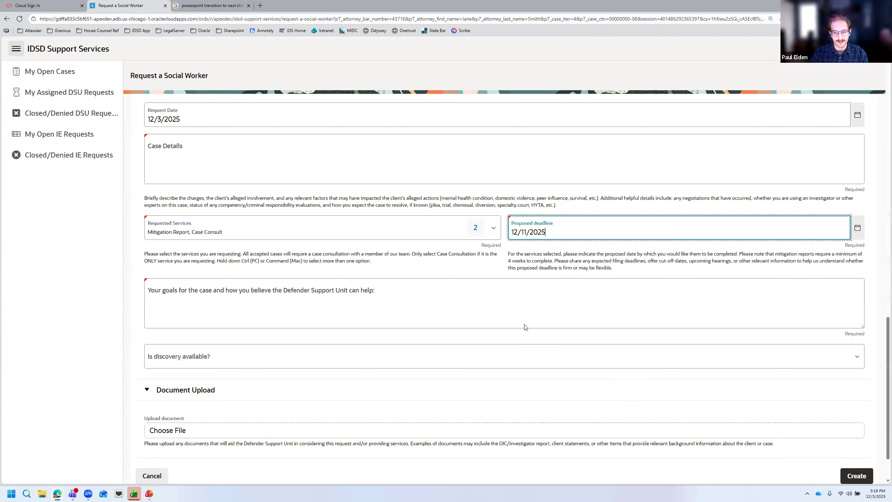
{"action": "left_click", "coordinate": [457, 322]}
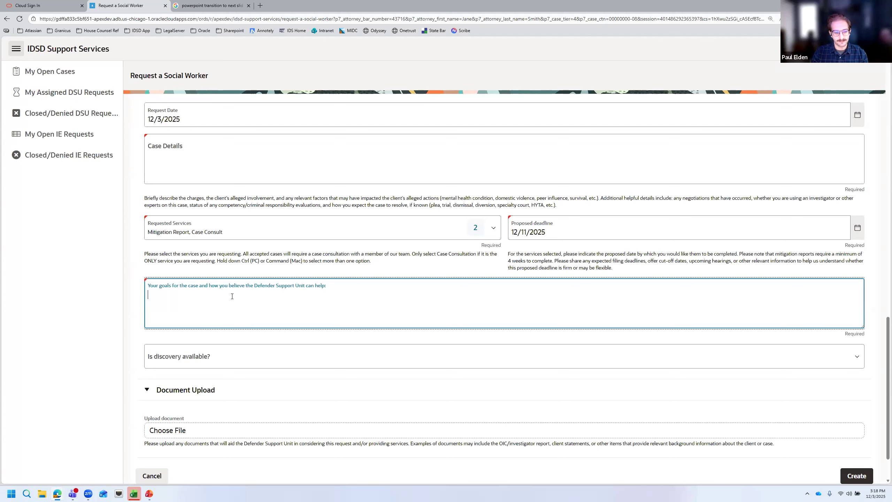
Answer 'Is discovery available?' with Yes, then change it to No
{"action": "scroll", "coordinate": [417, 312], "scroll_direction": "down", "scroll_amount": 2}
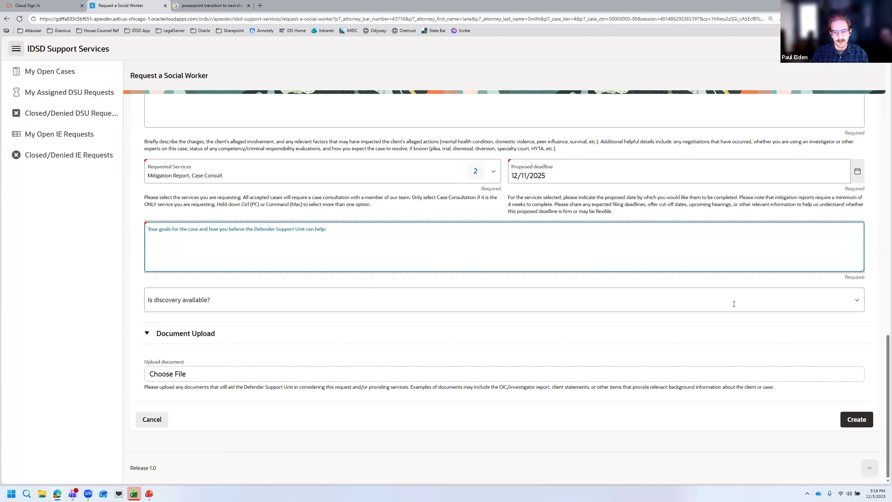
{"action": "left_click", "coordinate": [752, 299]}
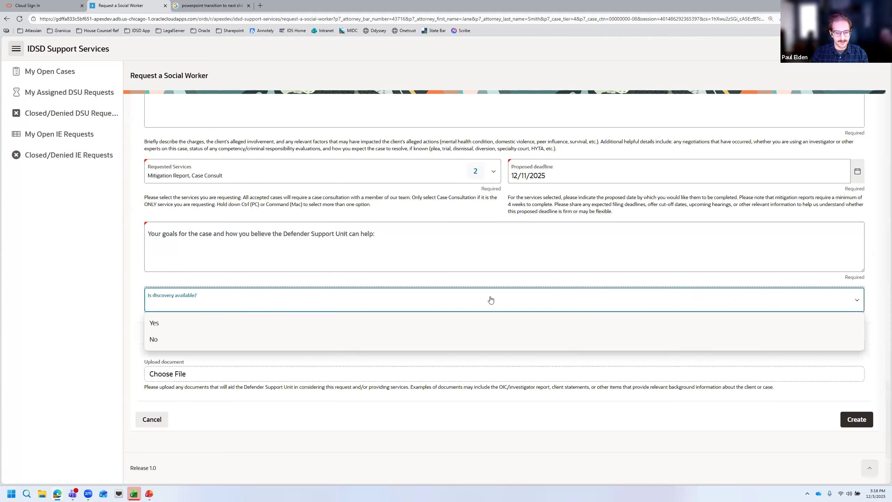
{"action": "left_click", "coordinate": [446, 328]}
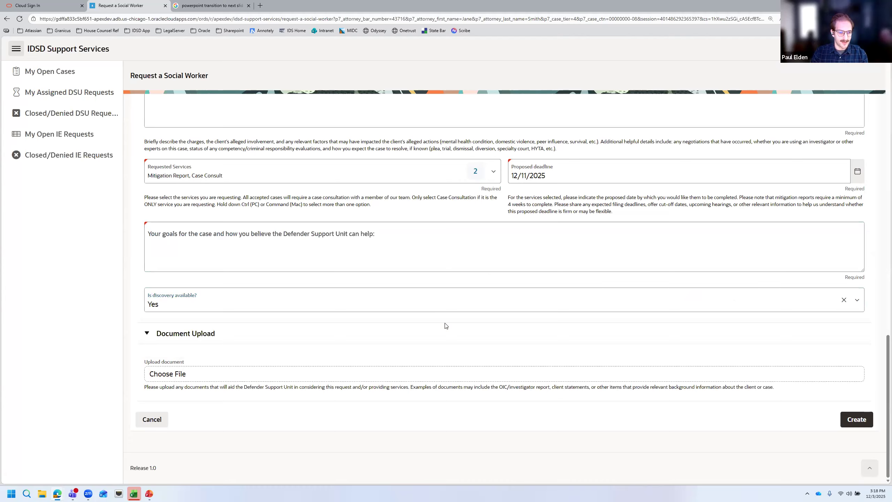
{"action": "left_click", "coordinate": [393, 309]}
{"action": "left_click", "coordinate": [365, 339]}
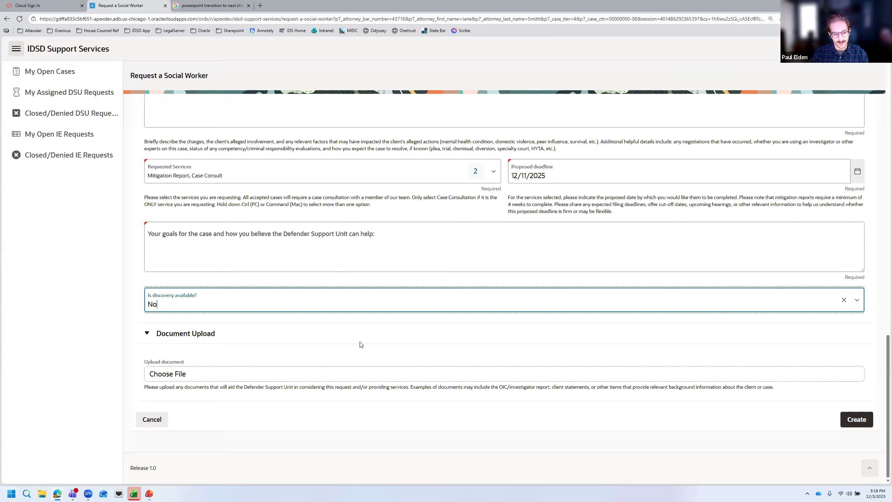
{"action": "left_click", "coordinate": [259, 362]}
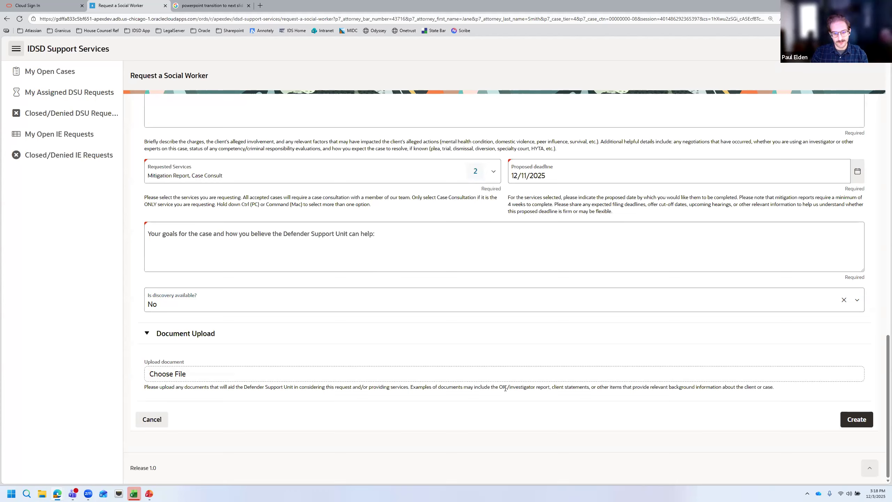
{"action": "left_click_drag", "start_coordinate": [499, 387], "coordinate": [620, 386]}
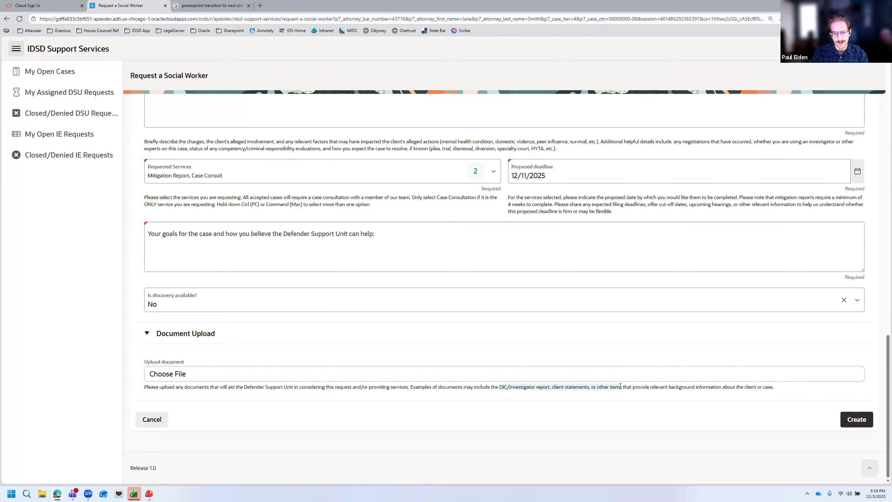
{"action": "left_click", "coordinate": [625, 386]}
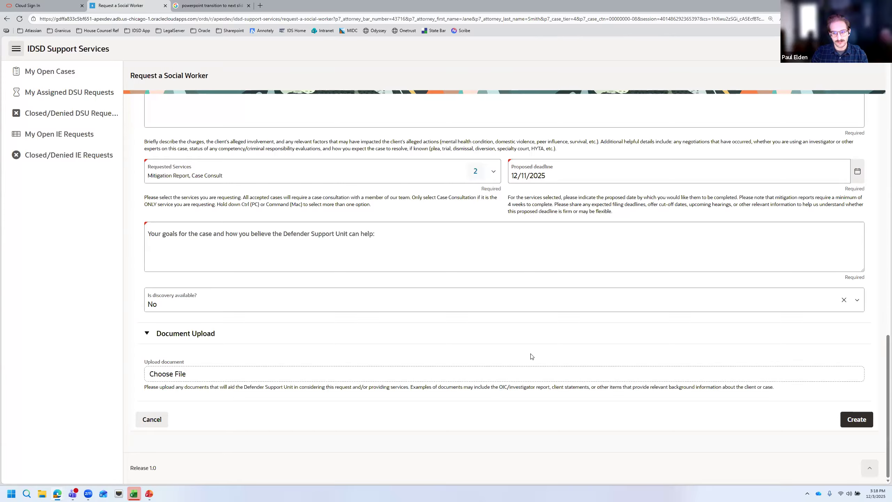
{"action": "left_click", "coordinate": [514, 249]}
Enter 'Test' for Case Details and case goals, then create the social worker request
{"action": "scroll", "coordinate": [527, 312], "scroll_direction": "up", "scroll_amount": 10}
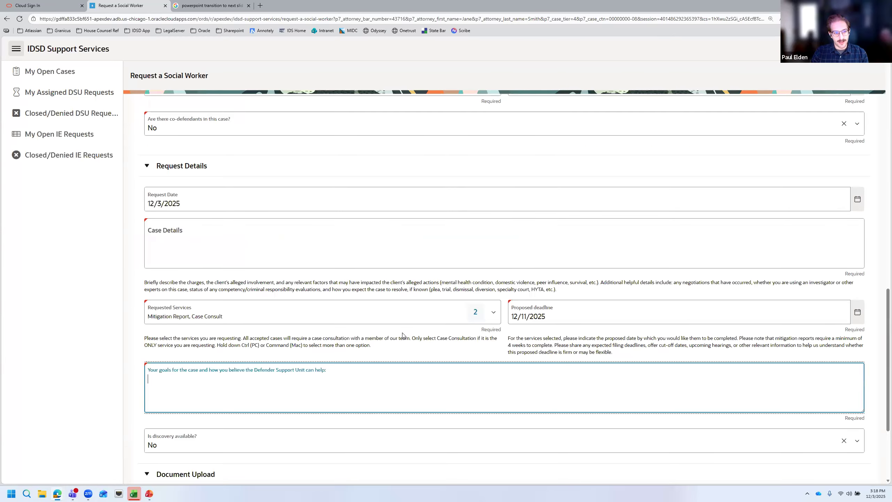
{"action": "scroll", "coordinate": [440, 324], "scroll_direction": "up", "scroll_amount": 5}
{"action": "scroll", "coordinate": [407, 312], "scroll_direction": "down", "scroll_amount": 10}
{"action": "scroll", "coordinate": [334, 286], "scroll_direction": "down", "scroll_amount": 4}
{"action": "left_click", "coordinate": [346, 188]}
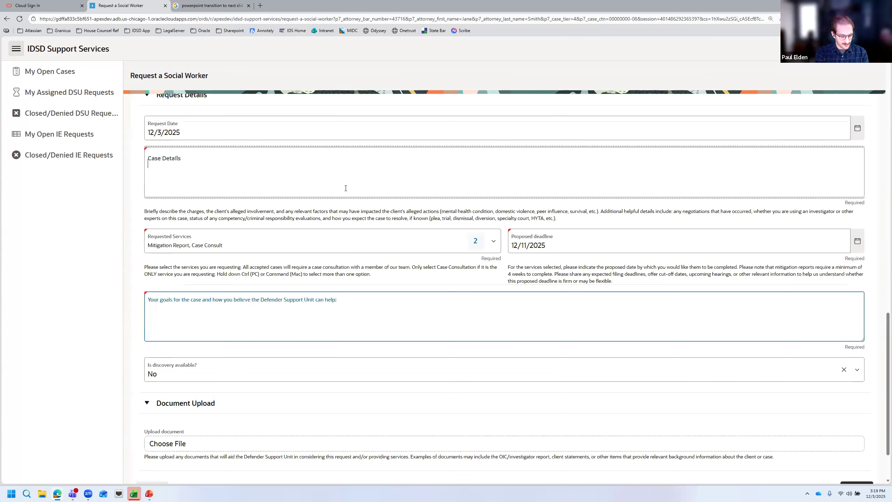
{"action": "type", "text": "Test"}
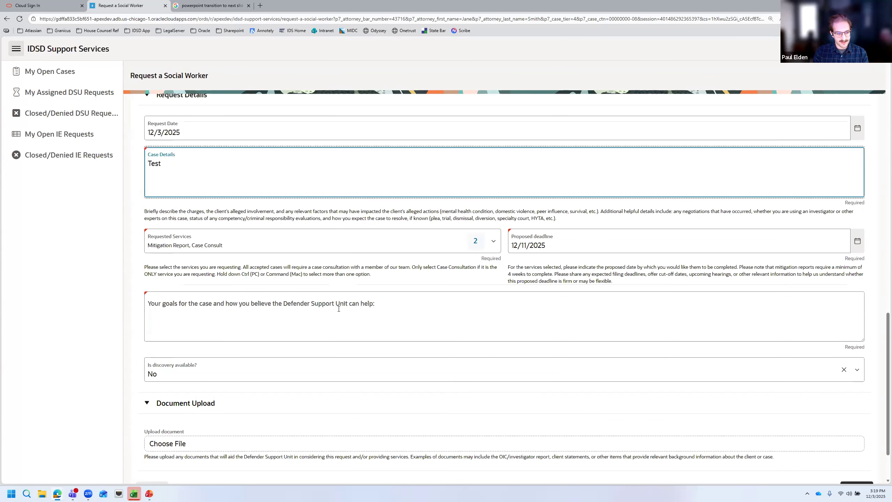
{"action": "left_click", "coordinate": [339, 309]}
{"action": "type", "text": "Test"}
{"action": "scroll", "coordinate": [349, 268], "scroll_direction": "down", "scroll_amount": 1}
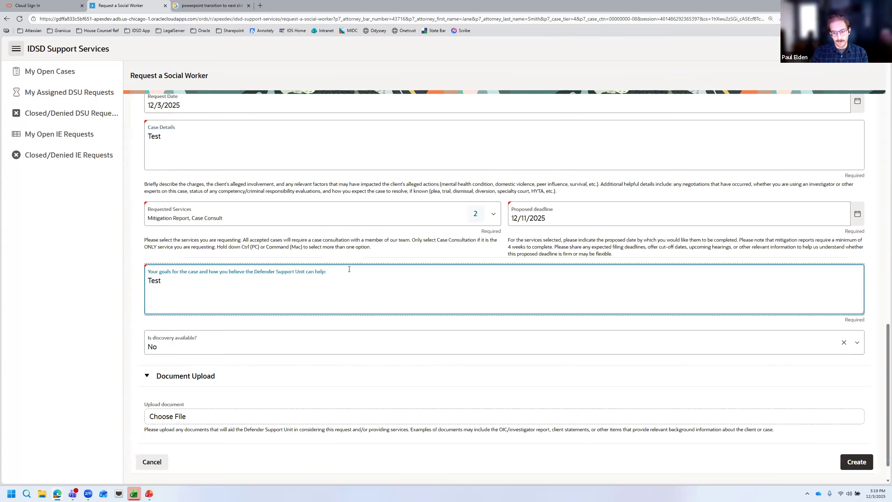
{"action": "scroll", "coordinate": [349, 269], "scroll_direction": "down", "scroll_amount": 2}
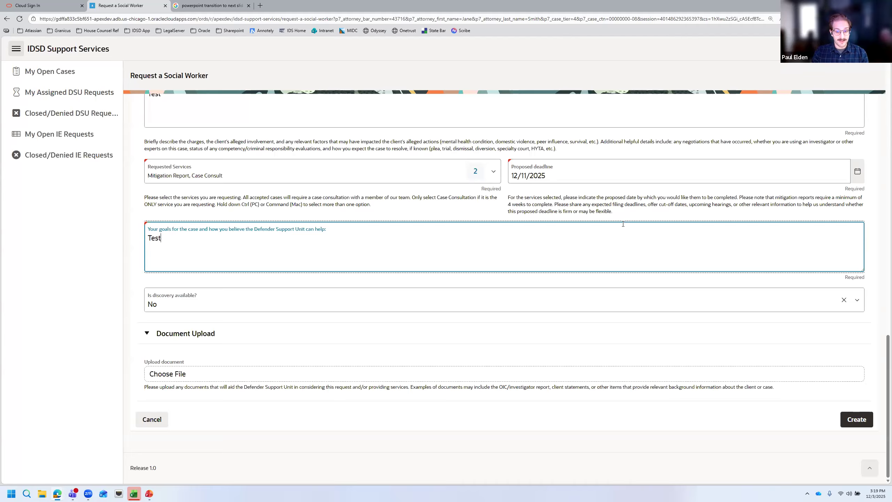
{"action": "left_click", "coordinate": [853, 421]}
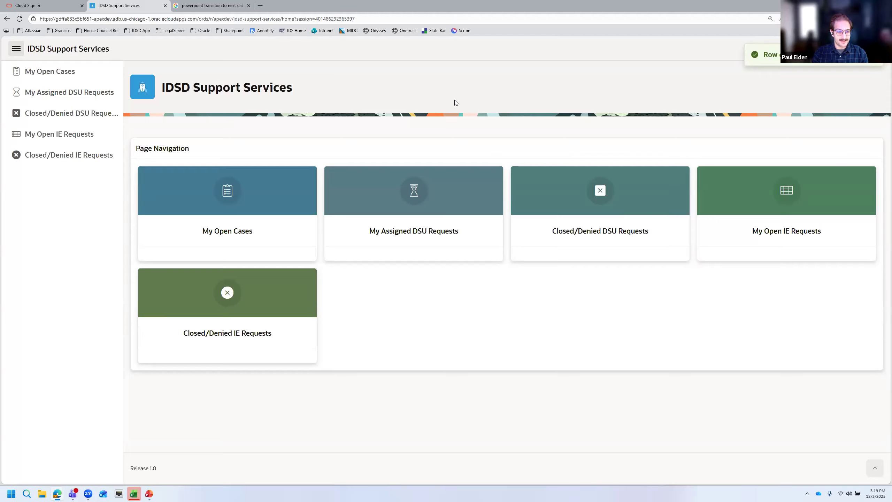
Check the My Open Cases report, then return home and open My Assigned DSU Requests
{"action": "left_click", "coordinate": [282, 203]}
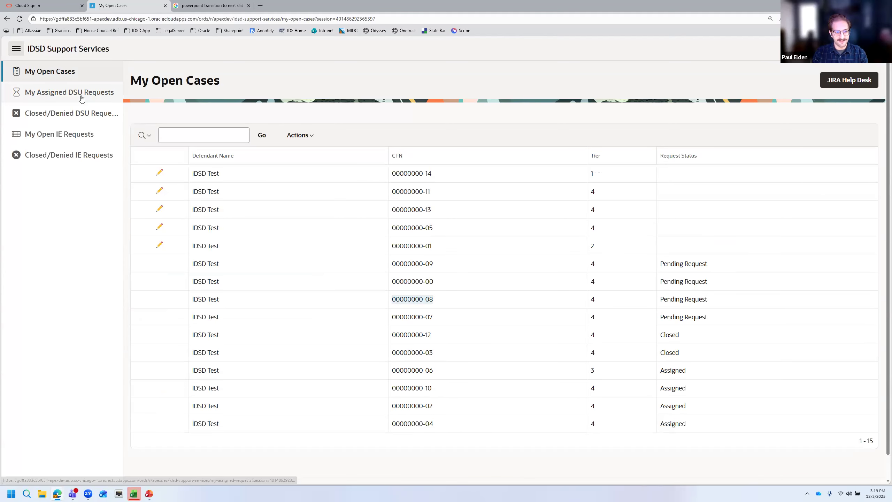
{"action": "left_click", "coordinate": [60, 53]}
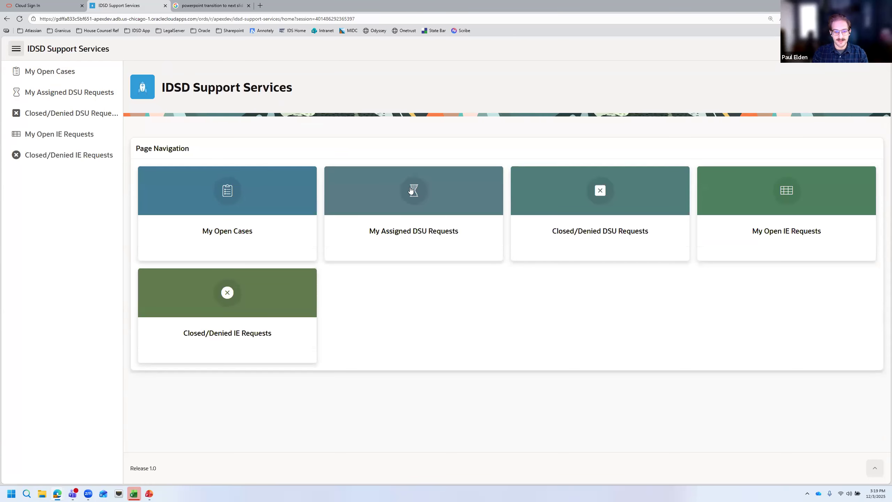
{"action": "left_click", "coordinate": [383, 192]}
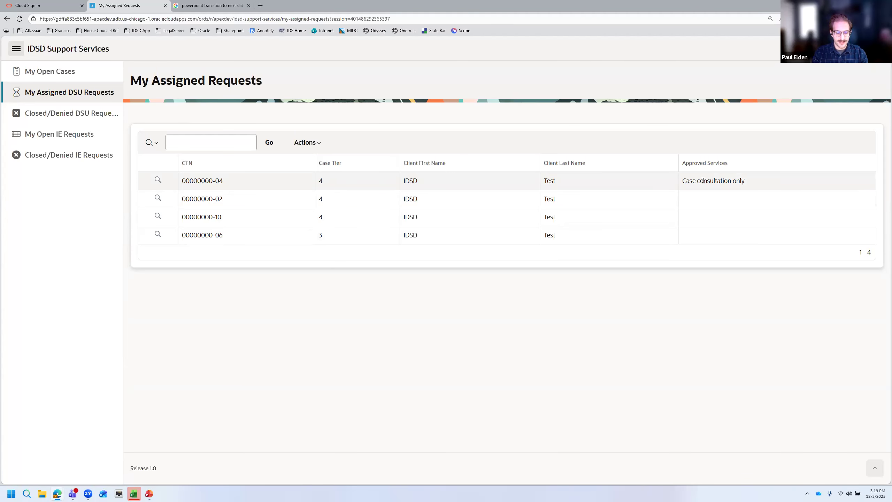
Review the first assigned request's details and its Agency Contact timekeeping entry
{"action": "left_click", "coordinate": [158, 180]}
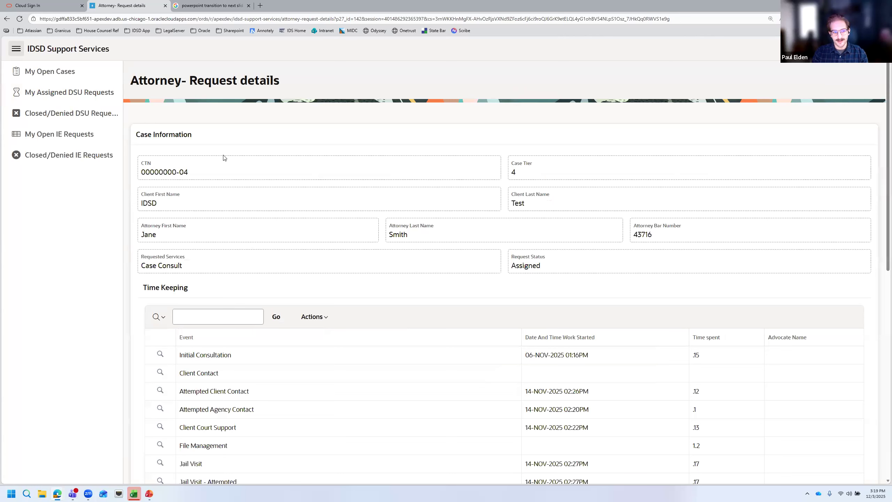
{"action": "scroll", "coordinate": [478, 212], "scroll_direction": "down", "scroll_amount": 2}
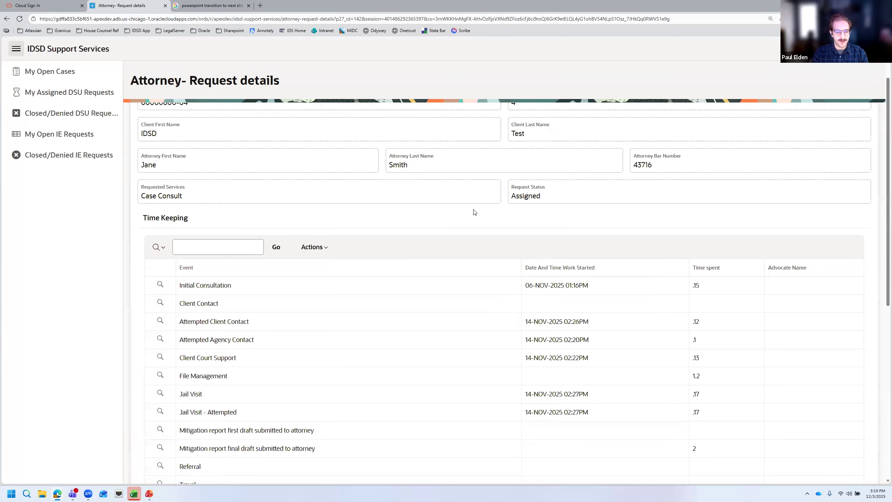
{"action": "scroll", "coordinate": [469, 218], "scroll_direction": "down", "scroll_amount": 1}
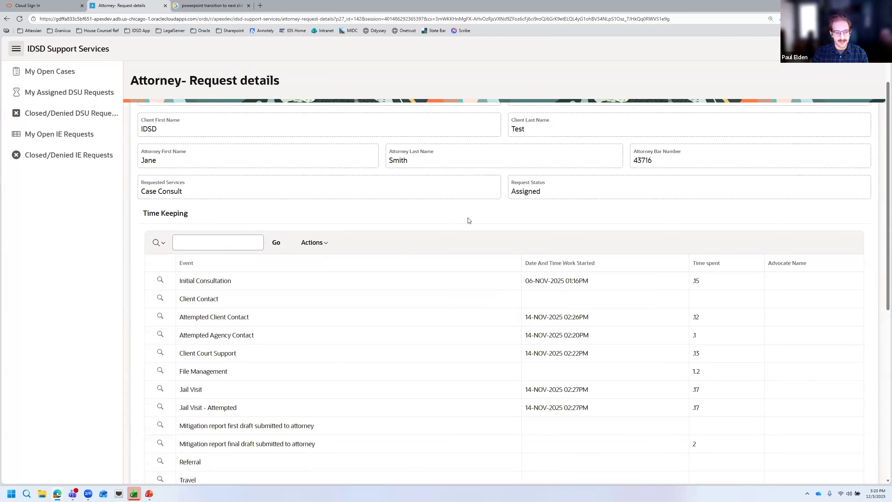
{"action": "scroll", "coordinate": [468, 221], "scroll_direction": "down", "scroll_amount": 1}
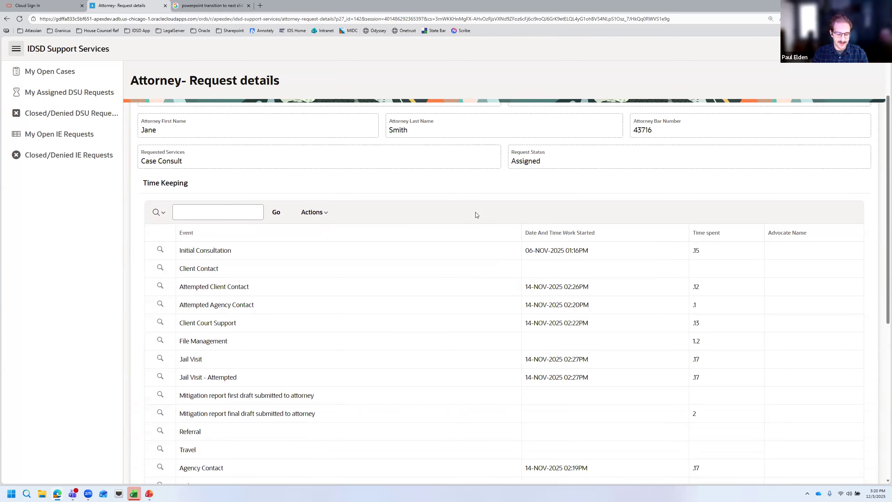
{"action": "scroll", "coordinate": [422, 243], "scroll_direction": "down", "scroll_amount": 1}
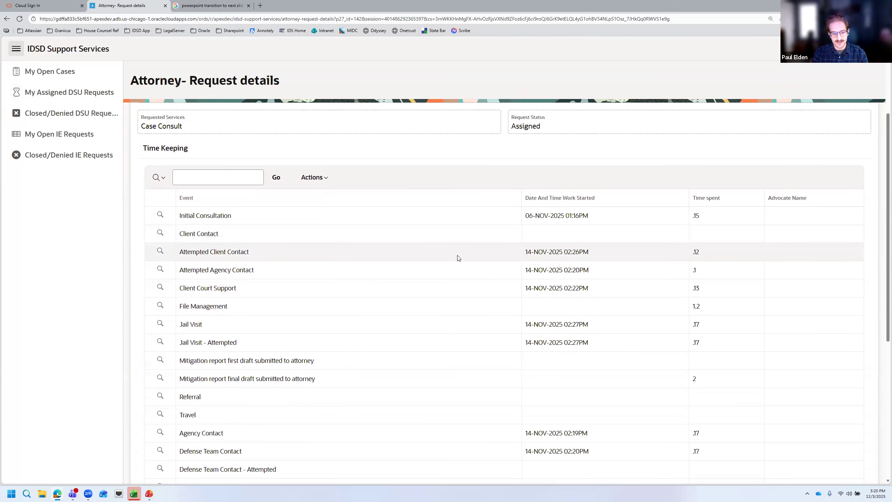
{"action": "scroll", "coordinate": [457, 258], "scroll_direction": "down", "scroll_amount": 1}
{"action": "scroll", "coordinate": [446, 269], "scroll_direction": "down", "scroll_amount": 3}
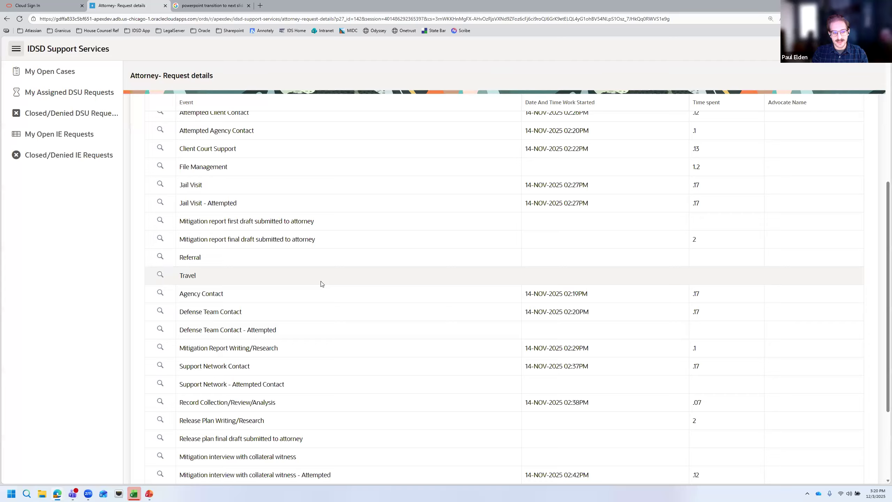
{"action": "left_click", "coordinate": [161, 294]}
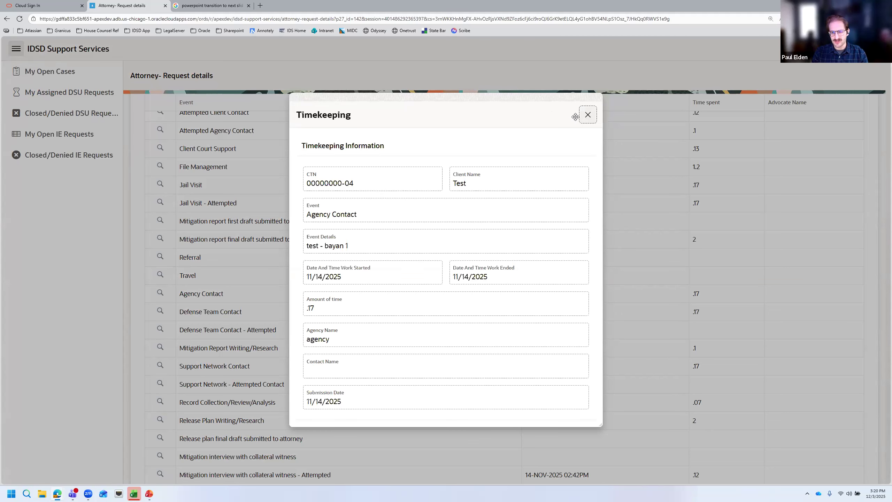
{"action": "left_click", "coordinate": [588, 115]}
Open the Closed/Denied DSU Requests page
{"action": "scroll", "coordinate": [397, 223], "scroll_direction": "up", "scroll_amount": 4}
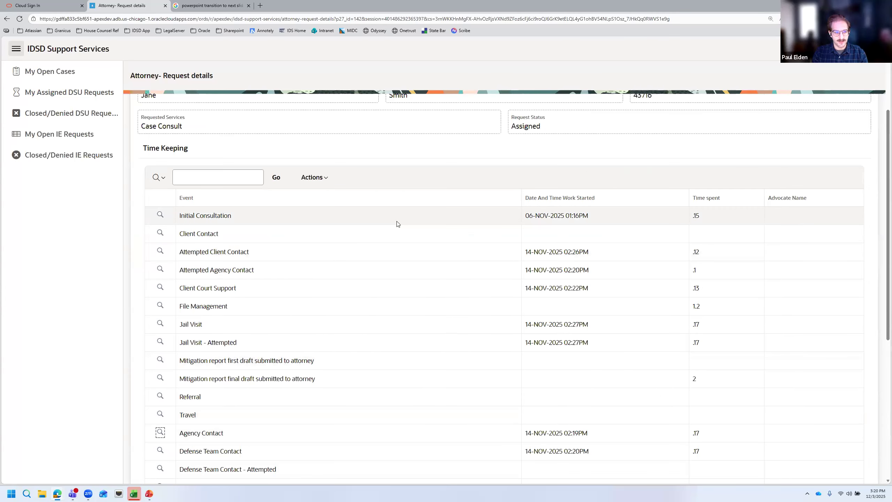
{"action": "scroll", "coordinate": [264, 320], "scroll_direction": "up", "scroll_amount": 4}
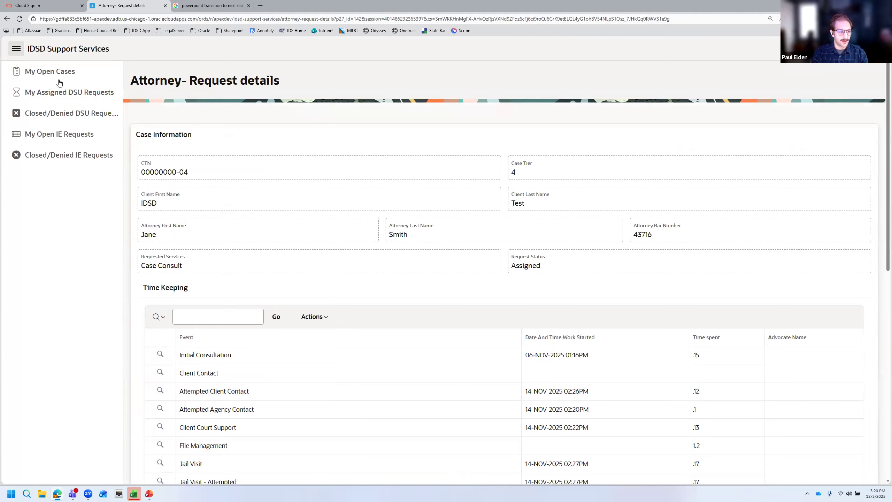
{"action": "left_click", "coordinate": [69, 113]}
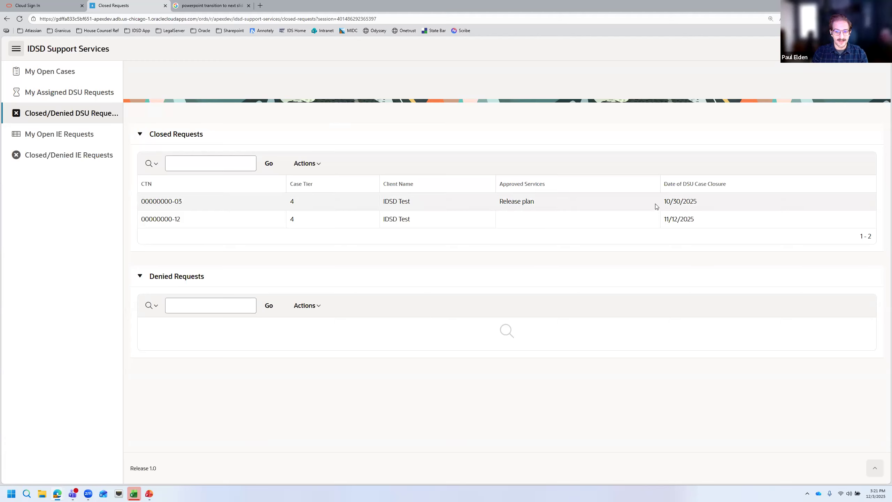
Return from Closed/Denied DSU Requests to the My Open Cases list
{"action": "left_click_drag", "start_coordinate": [666, 202], "coordinate": [700, 202]}
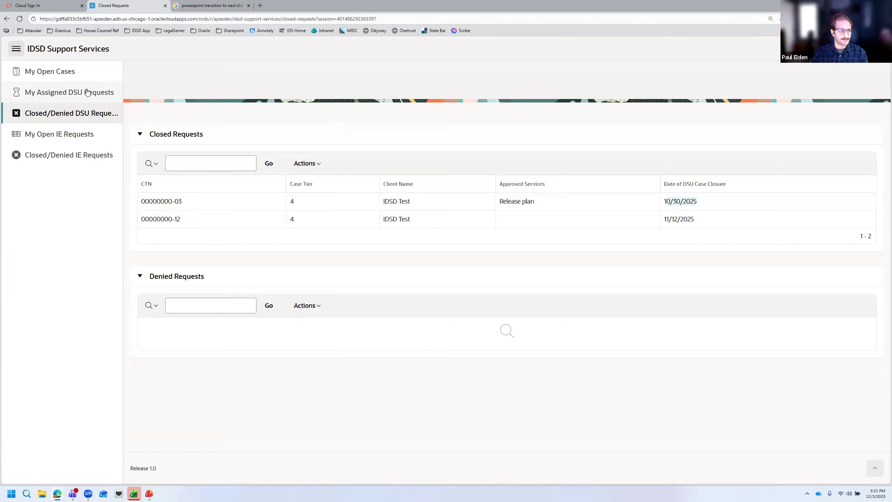
{"action": "left_click", "coordinate": [79, 72]}
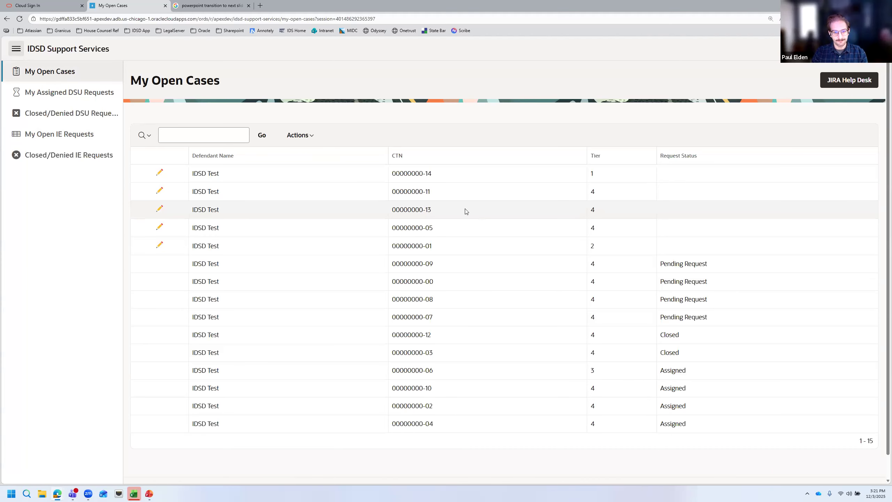
{"action": "left_click", "coordinate": [160, 245]}
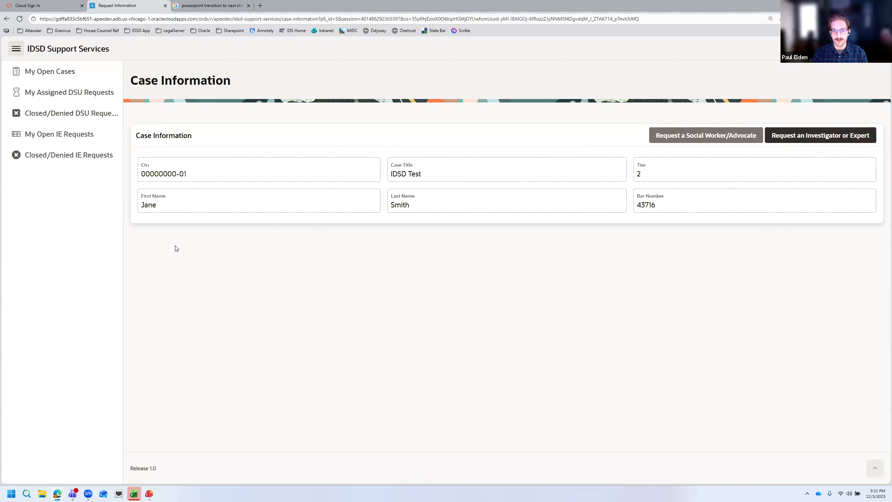
{"action": "left_click", "coordinate": [808, 140]}
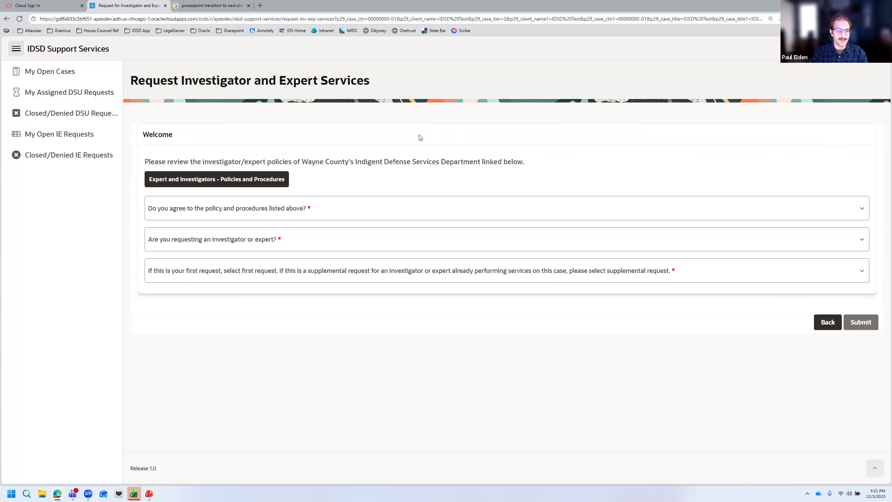
Read the investigator Policies and Procedures PDF and answer Yes to agreeing with them
{"action": "left_click", "coordinate": [245, 178]}
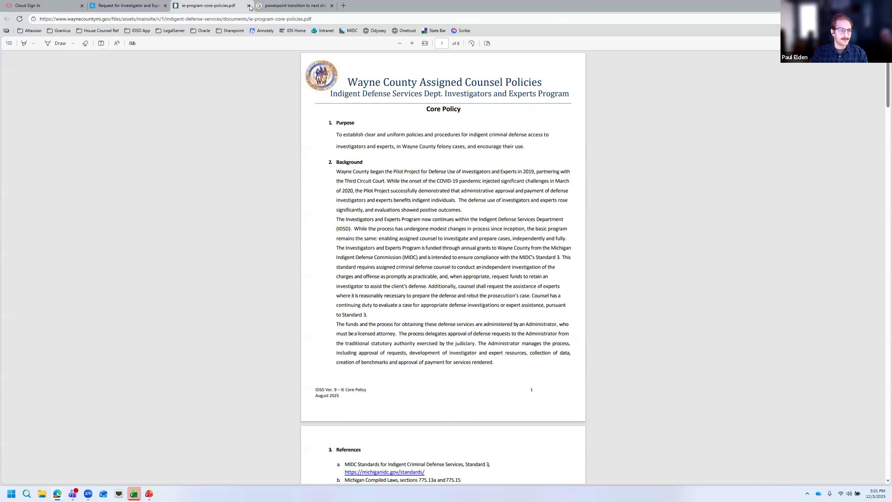
{"action": "key", "text": "ctrl+w"}
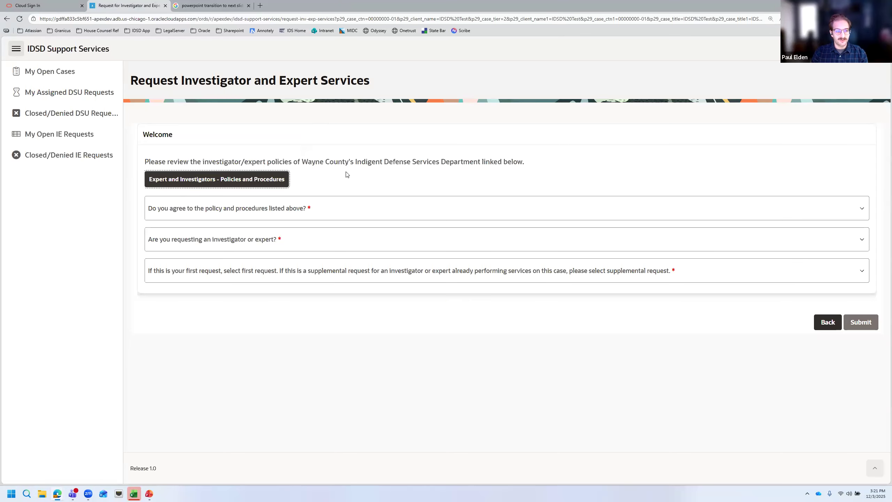
{"action": "left_click", "coordinate": [211, 208]}
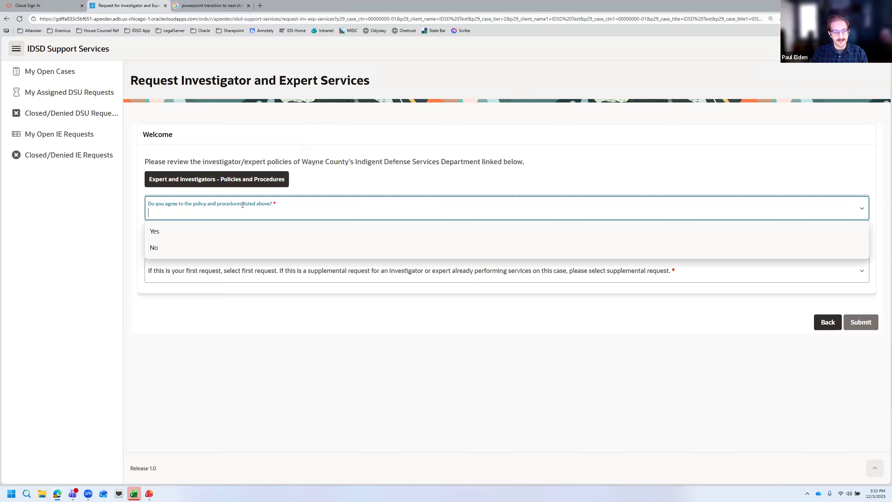
{"action": "left_click", "coordinate": [189, 232]}
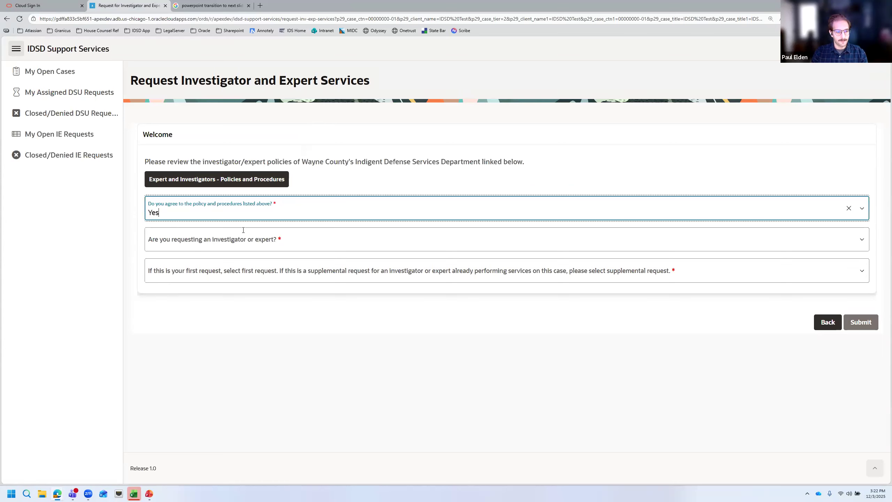
Choose Investigator as the service and mark it a First Request
{"action": "left_click", "coordinate": [321, 241]}
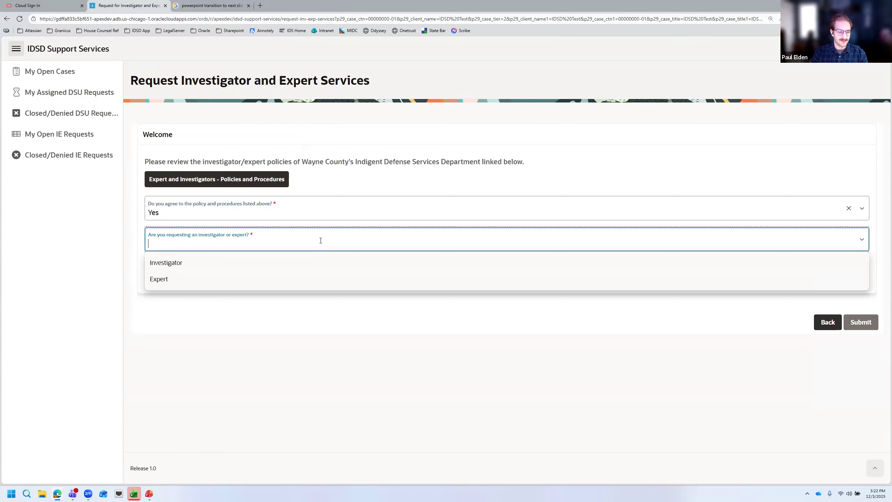
{"action": "left_click", "coordinate": [310, 259]}
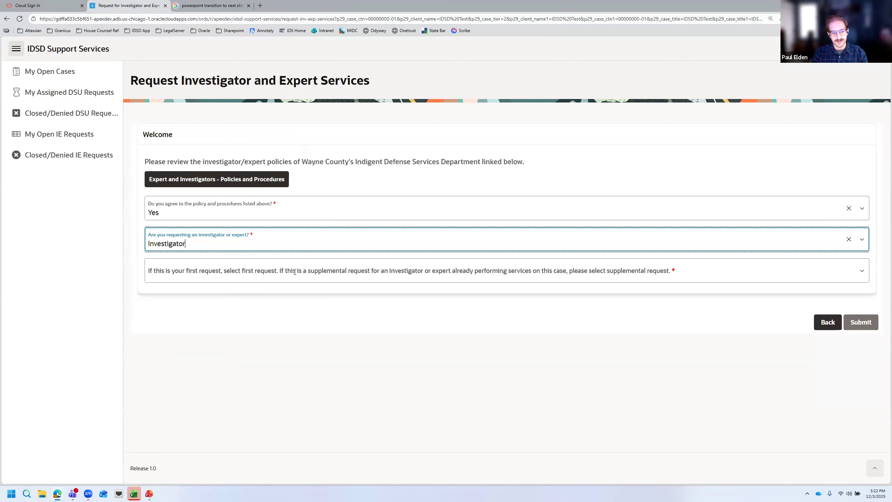
{"action": "left_click", "coordinate": [350, 272]}
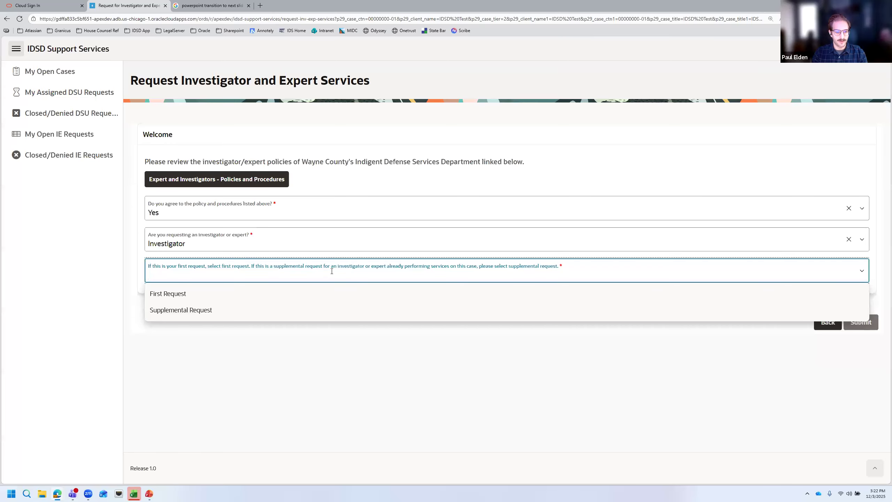
{"action": "left_click", "coordinate": [319, 293]}
{"action": "scroll", "coordinate": [395, 291], "scroll_direction": "down", "scroll_amount": 1}
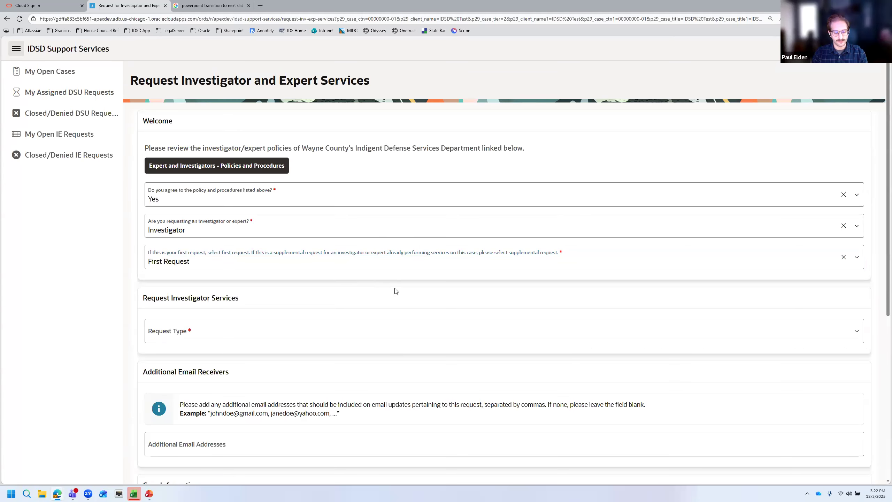
Switch the request to Supplemental Request, then revert it to First Request
{"action": "scroll", "coordinate": [396, 291], "scroll_direction": "down", "scroll_amount": 2}
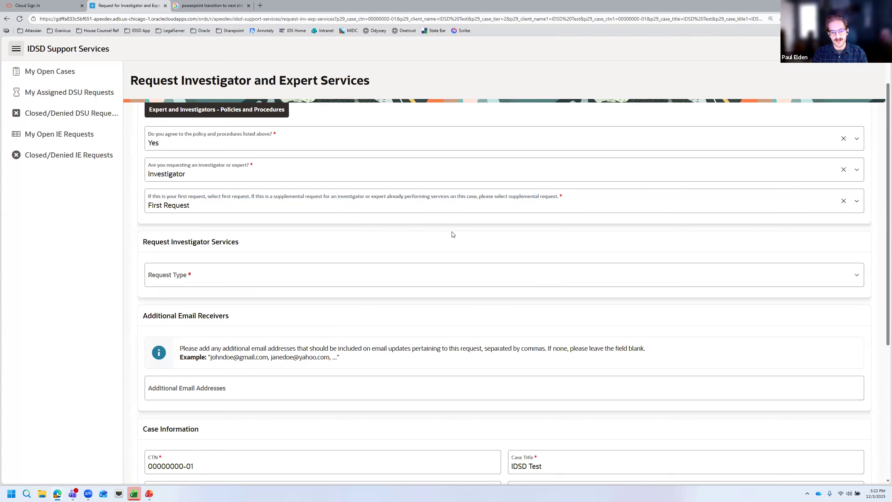
{"action": "left_click", "coordinate": [412, 207]}
{"action": "left_click", "coordinate": [410, 240]}
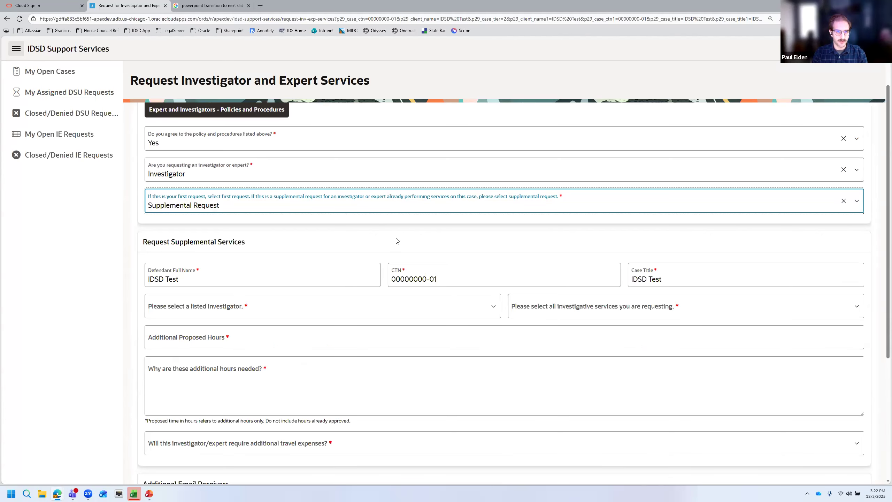
{"action": "left_click", "coordinate": [380, 204]}
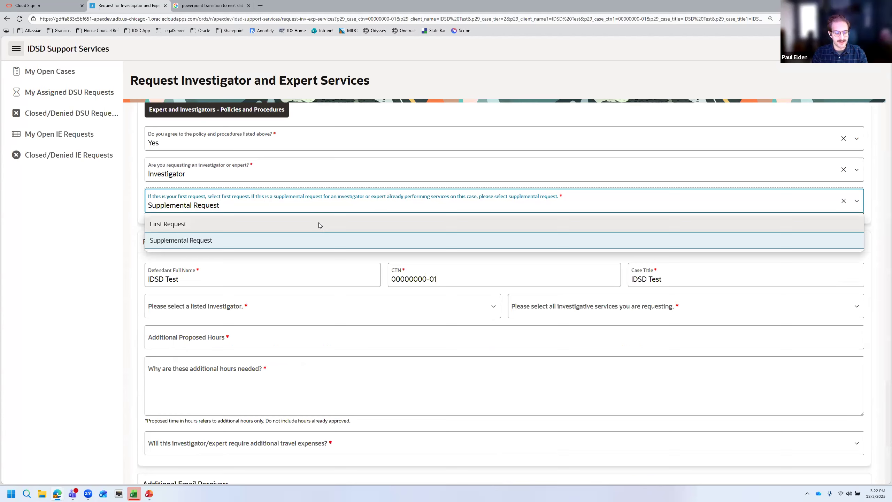
{"action": "left_click", "coordinate": [318, 223]}
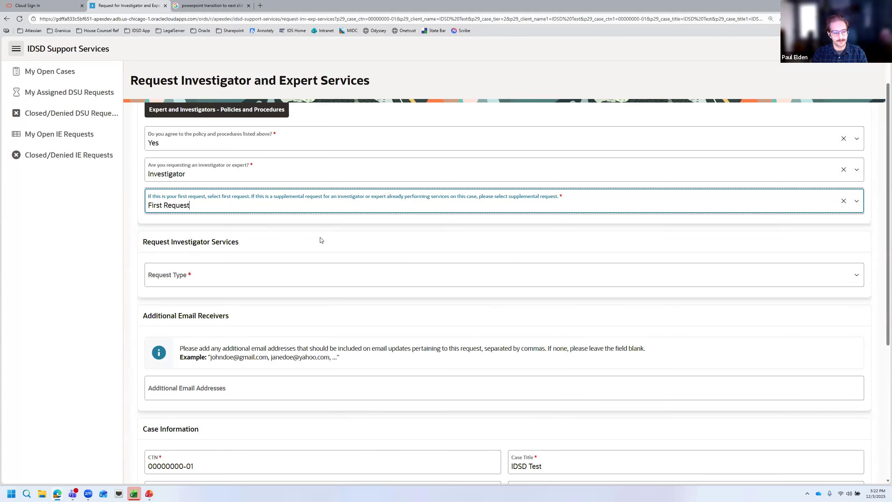
Set Request Type to Opt Out, then change it to Request an Investigator
{"action": "scroll", "coordinate": [375, 244], "scroll_direction": "down", "scroll_amount": 1}
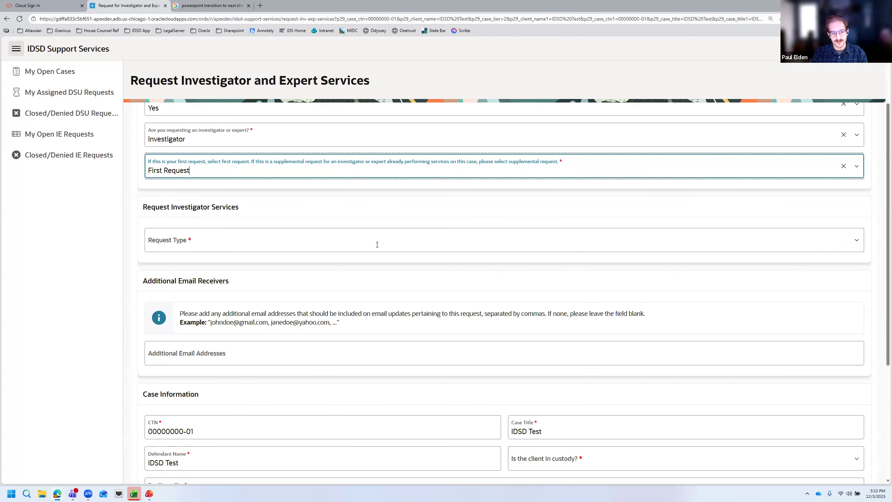
{"action": "left_click", "coordinate": [377, 244]}
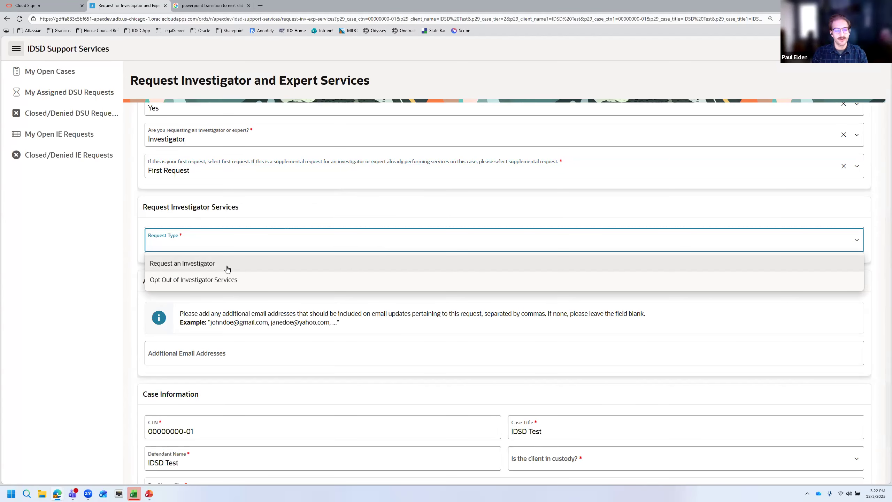
{"action": "left_click", "coordinate": [230, 279]}
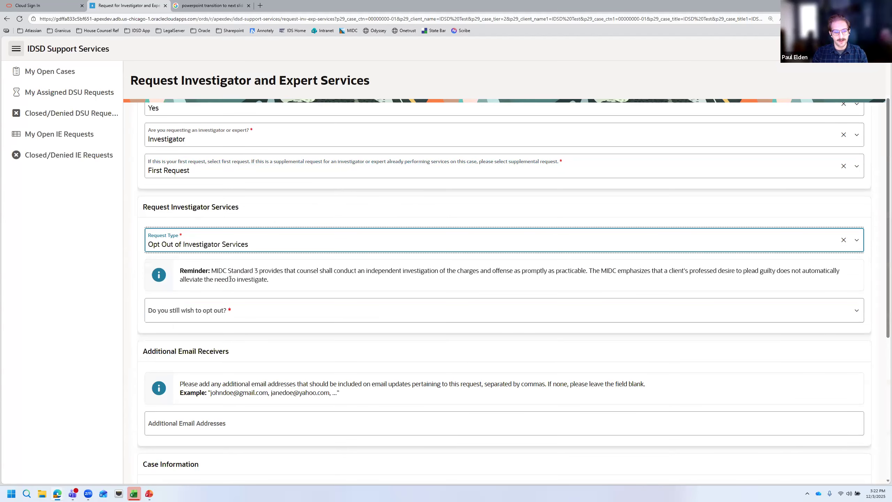
{"action": "left_click_drag", "start_coordinate": [211, 271], "coordinate": [428, 275]}
{"action": "left_click", "coordinate": [478, 278]}
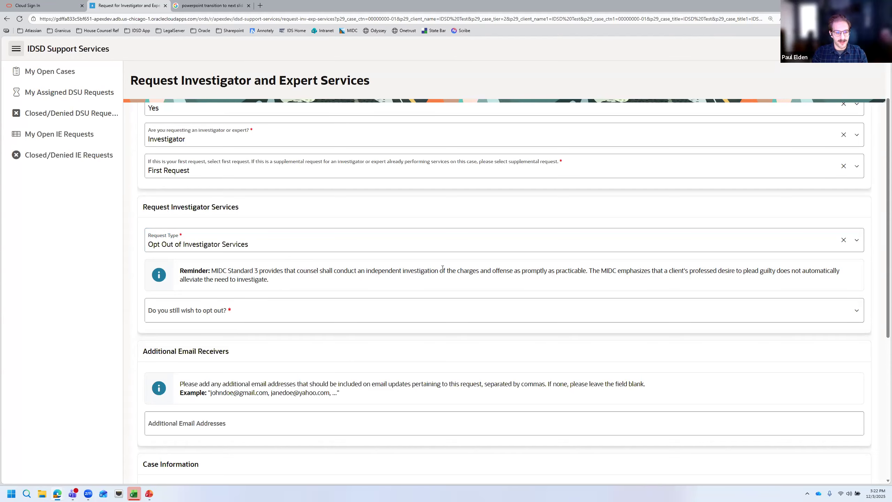
{"action": "left_click", "coordinate": [387, 244]}
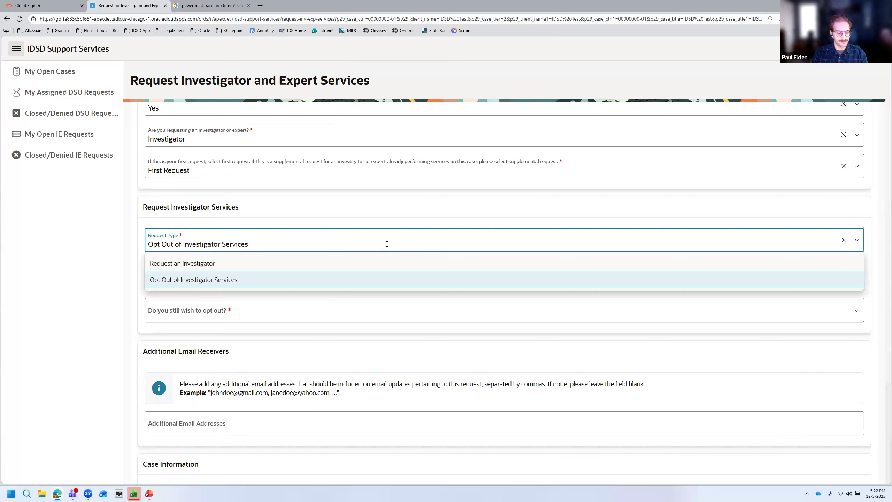
{"action": "left_click", "coordinate": [339, 263]}
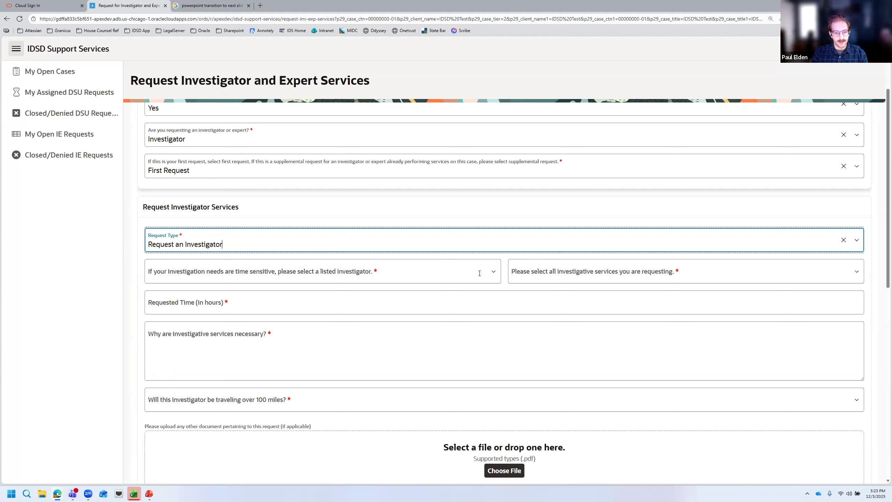
Select the first listed investigator for the request
{"action": "left_click", "coordinate": [494, 273]}
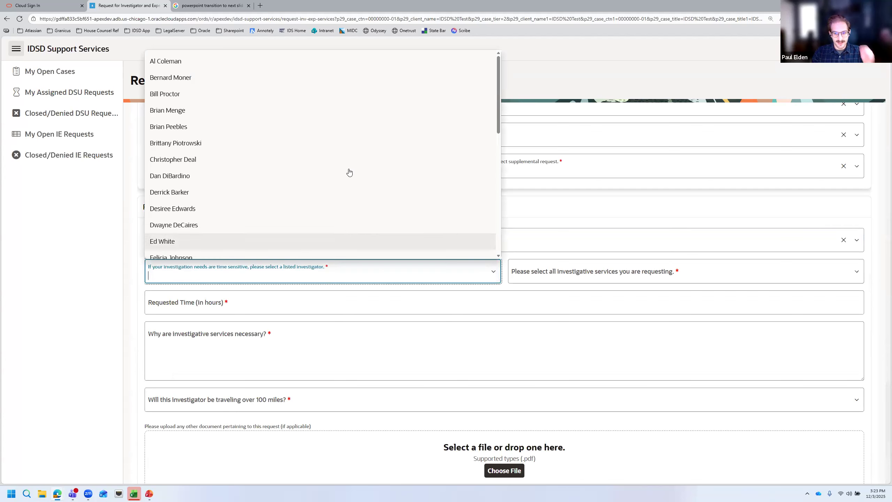
{"action": "scroll", "coordinate": [344, 134], "scroll_direction": "down", "scroll_amount": 9}
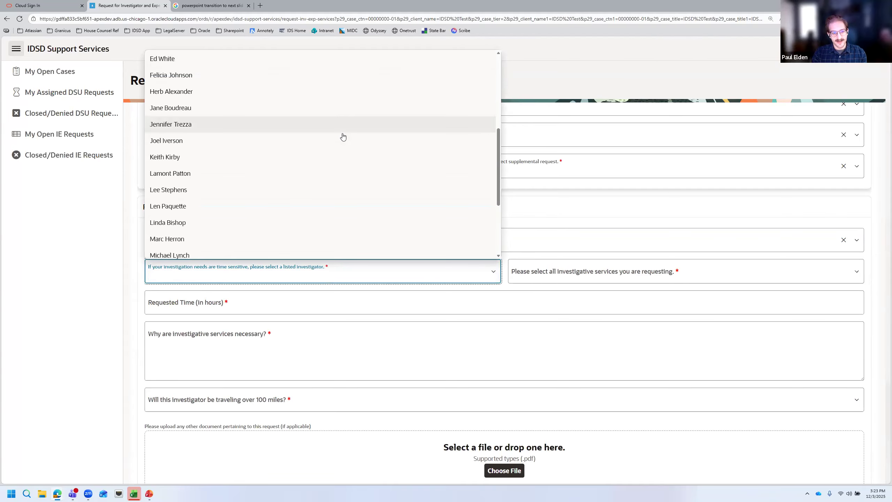
{"action": "scroll", "coordinate": [340, 154], "scroll_direction": "up", "scroll_amount": 5}
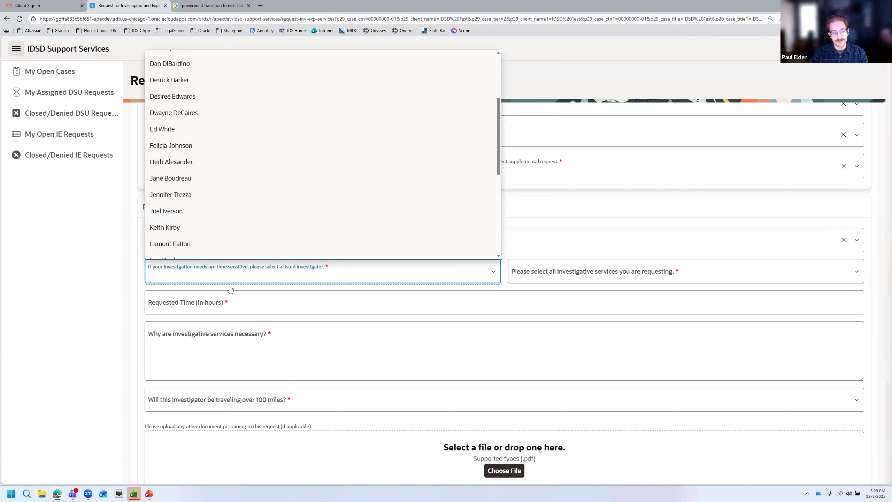
{"action": "left_click", "coordinate": [302, 287]}
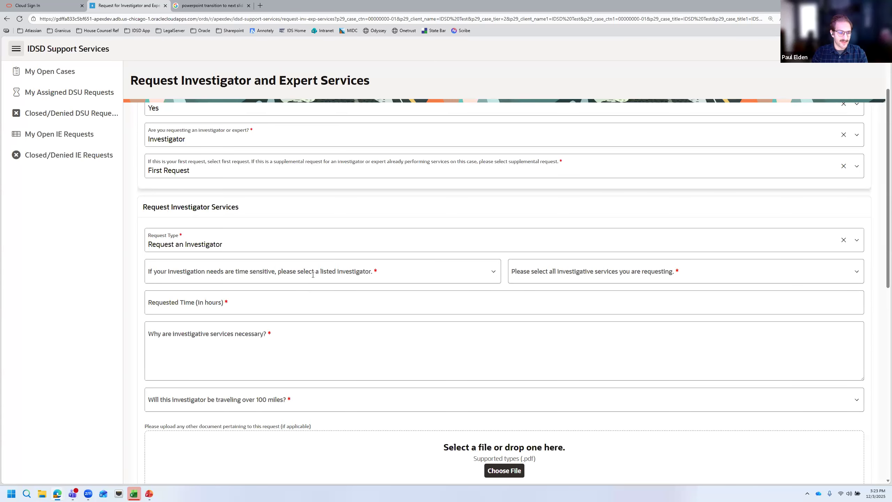
{"action": "left_click", "coordinate": [314, 274]}
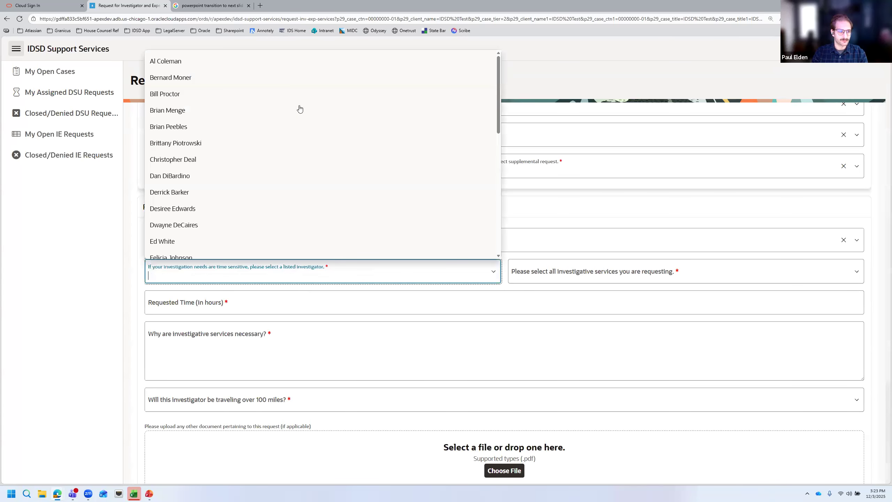
{"action": "left_click", "coordinate": [285, 64]}
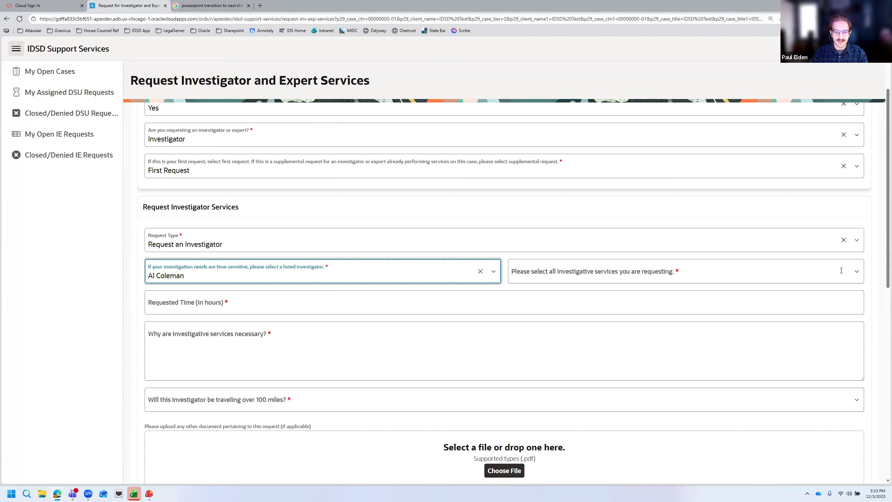
Request Canvass for Witnesses and Consultation with Attorney as investigative services
{"action": "left_click", "coordinate": [857, 271]}
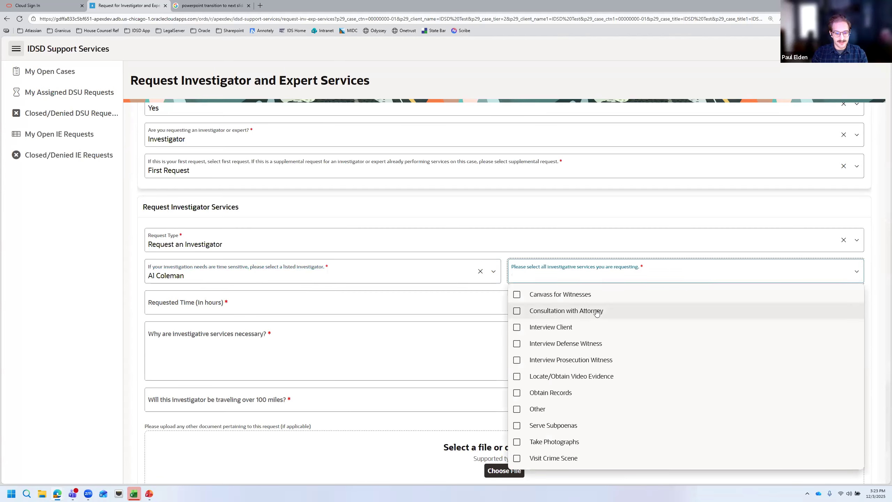
{"action": "left_click", "coordinate": [516, 295]}
{"action": "left_click", "coordinate": [517, 311]}
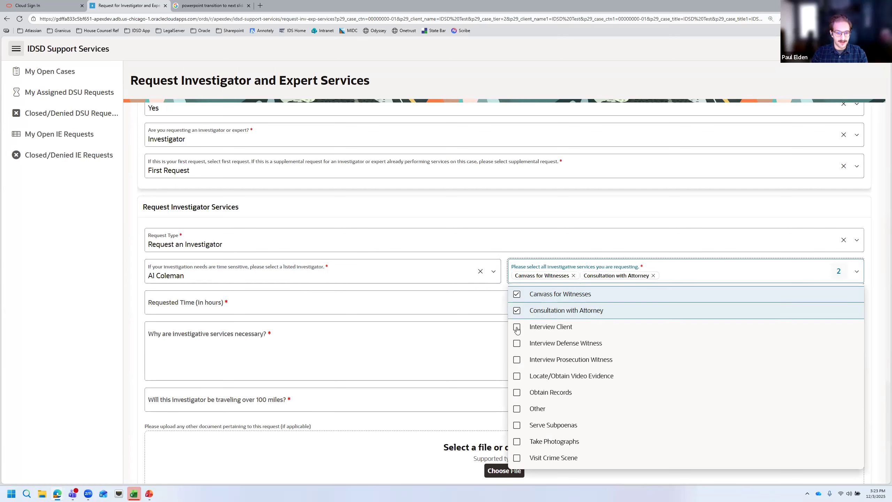
{"action": "left_click", "coordinate": [472, 320]}
{"action": "left_click", "coordinate": [403, 300]}
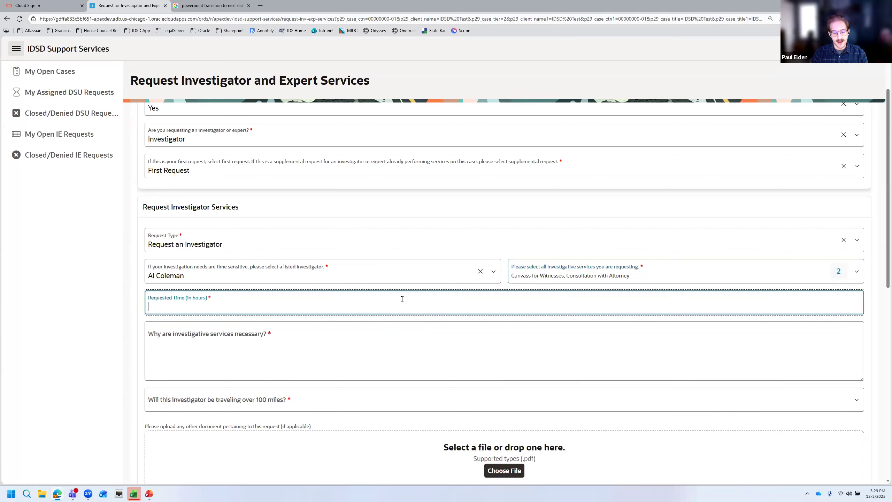
Request 5 hours of investigator time, justified as 'To help my client.'
{"action": "type", "text": "5"}
{"action": "left_click", "coordinate": [374, 345]}
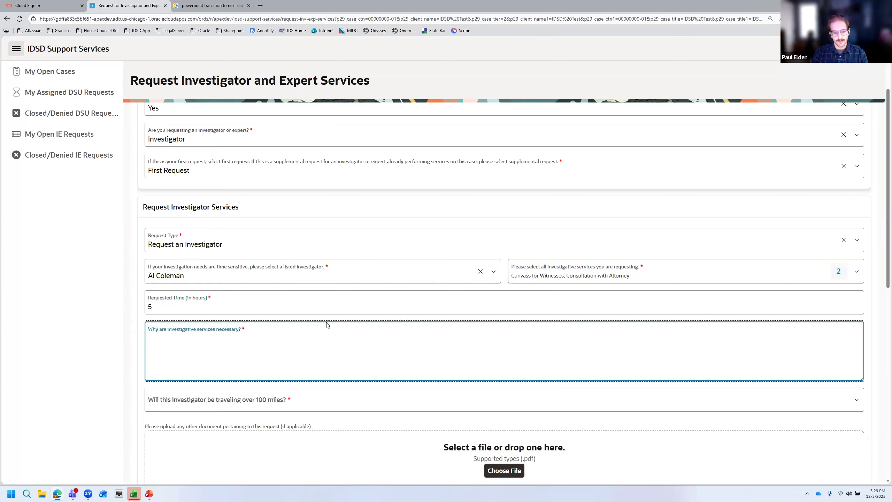
{"action": "scroll", "coordinate": [327, 325], "scroll_direction": "down", "scroll_amount": 4}
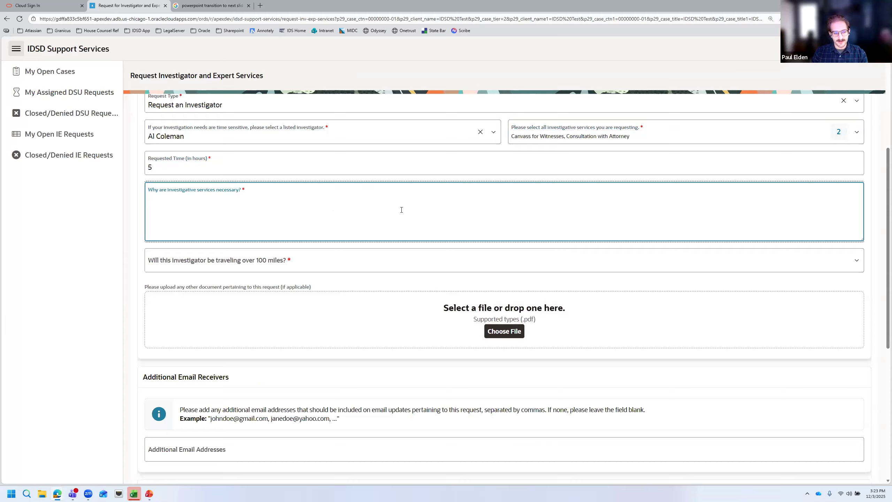
{"action": "type", "text": "To"}
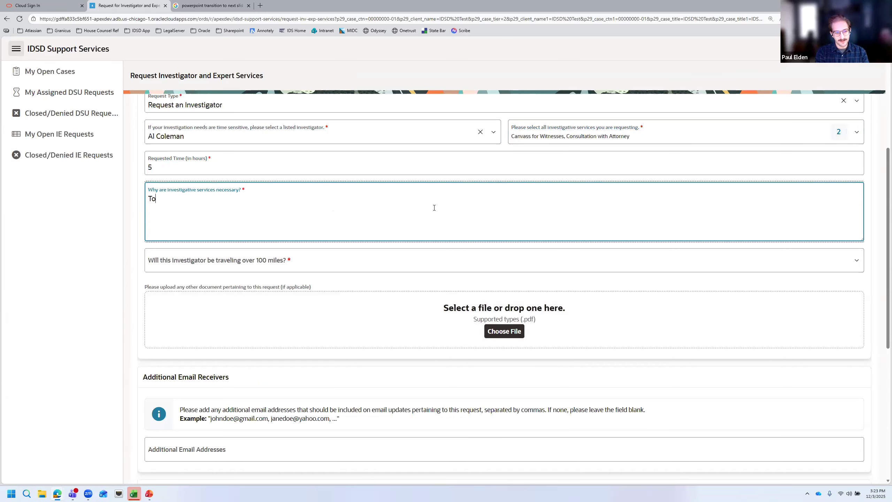
{"action": "type", "text": " help my client"}
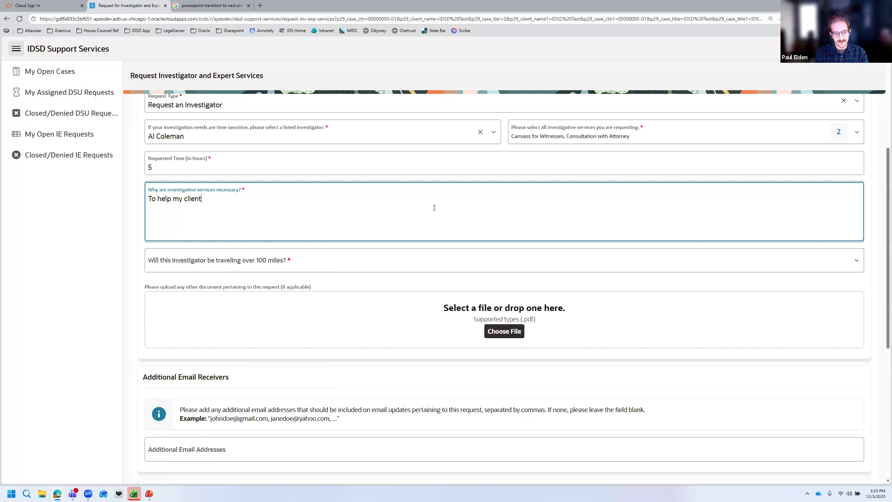
{"action": "type", "text": "."}
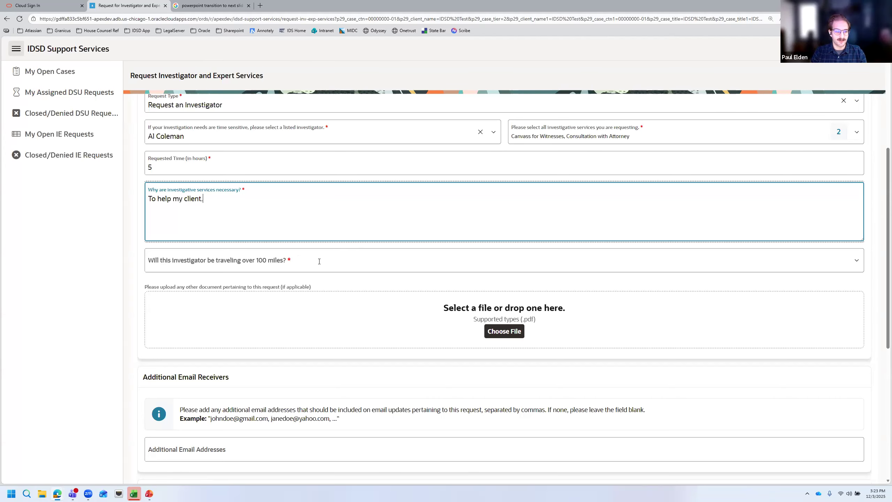
{"action": "left_click", "coordinate": [320, 261]}
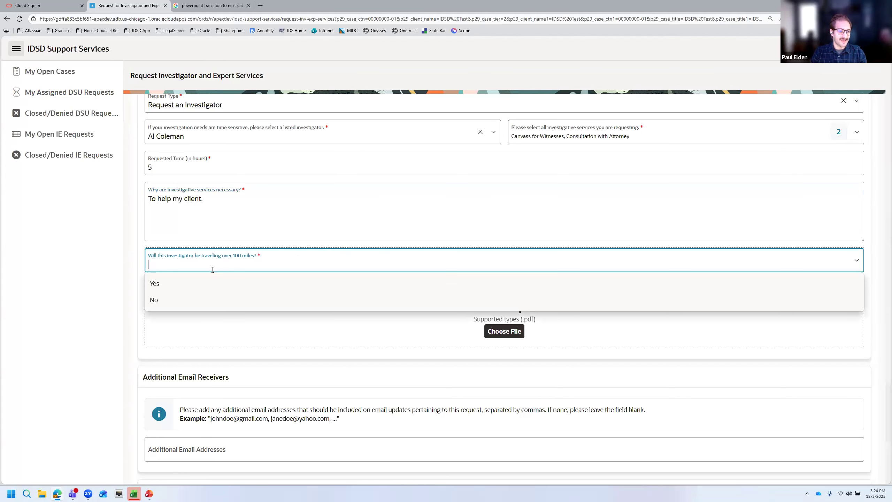
Answer Yes to travel over 100 miles, with reason 'Investigator lives out of state.'
{"action": "left_click", "coordinate": [205, 282]}
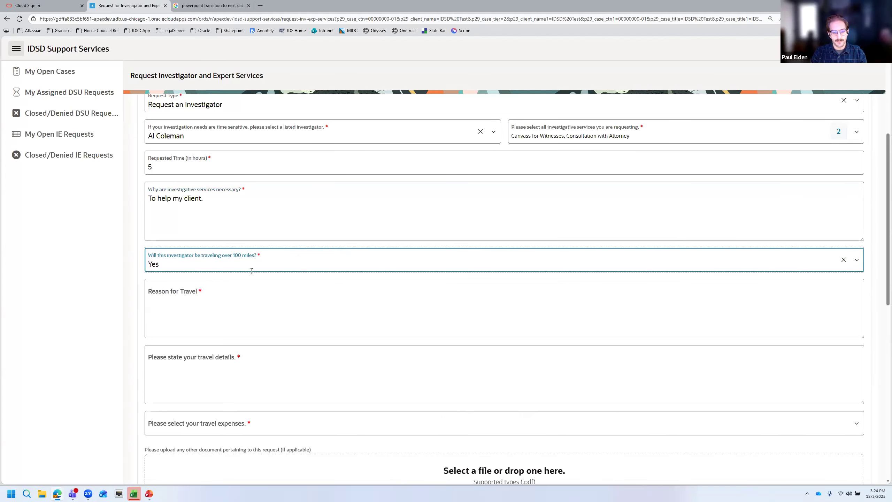
{"action": "scroll", "coordinate": [250, 270], "scroll_direction": "down", "scroll_amount": 1}
{"action": "left_click", "coordinate": [267, 281]}
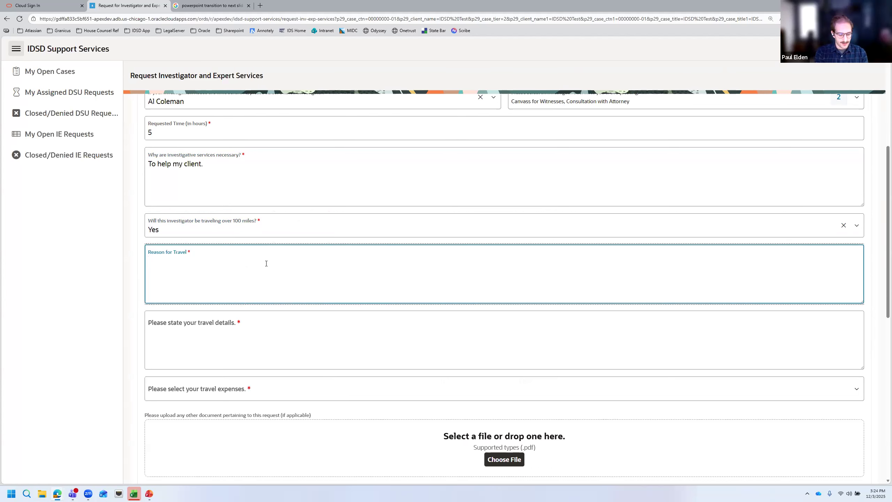
{"action": "type", "text": "Investigator lives out of state."}
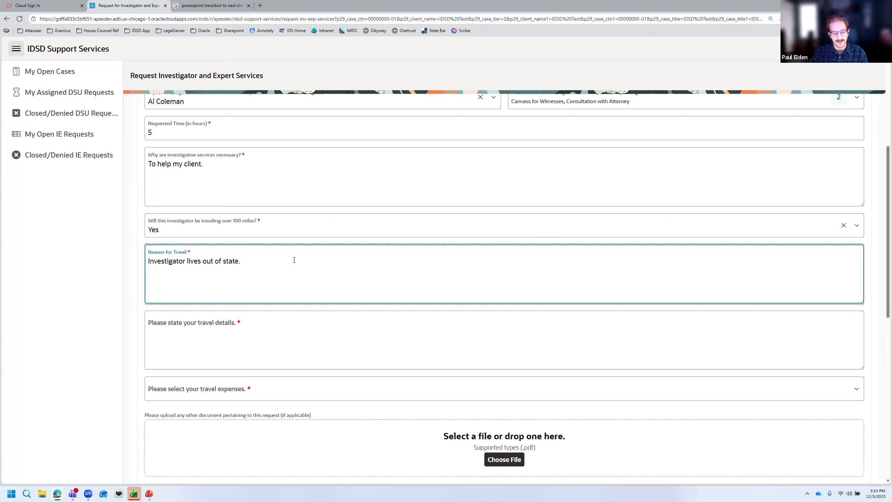
Enter travel details 'Travel from Cleveland OH, to Detroit, MI.'
{"action": "scroll", "coordinate": [272, 174], "scroll_direction": "down", "scroll_amount": 3}
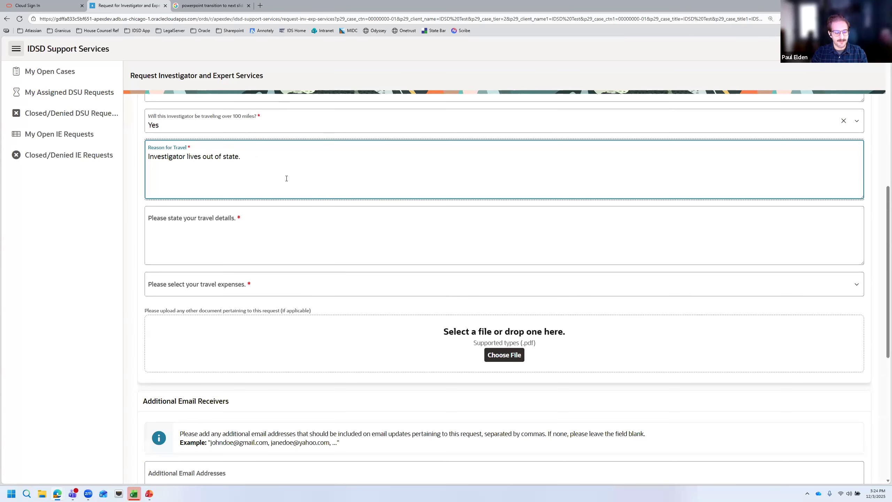
{"action": "left_click", "coordinate": [291, 209]}
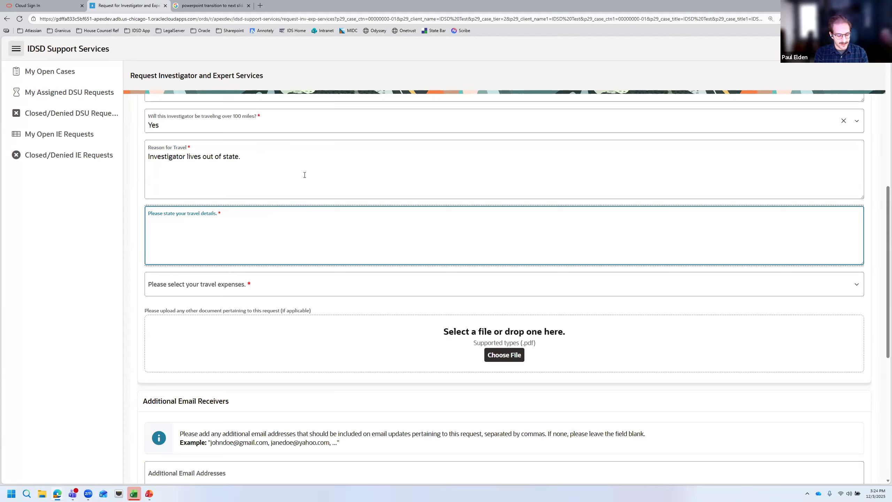
{"action": "type", "text": "Travel f"}
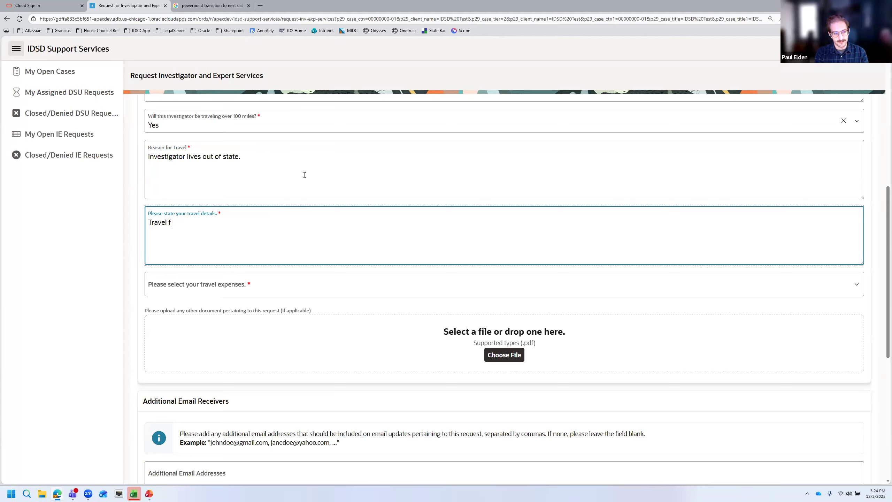
{"action": "type", "text": "rom Cleveland OH,"}
{"action": "key", "text": "BackSpace"}
{"action": "type", "text": "to D"}
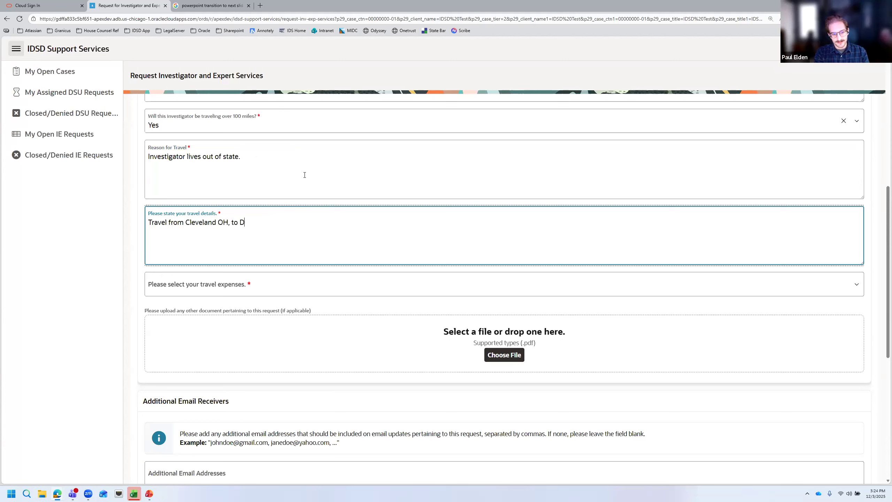
{"action": "type", "text": "etroit, MI."}
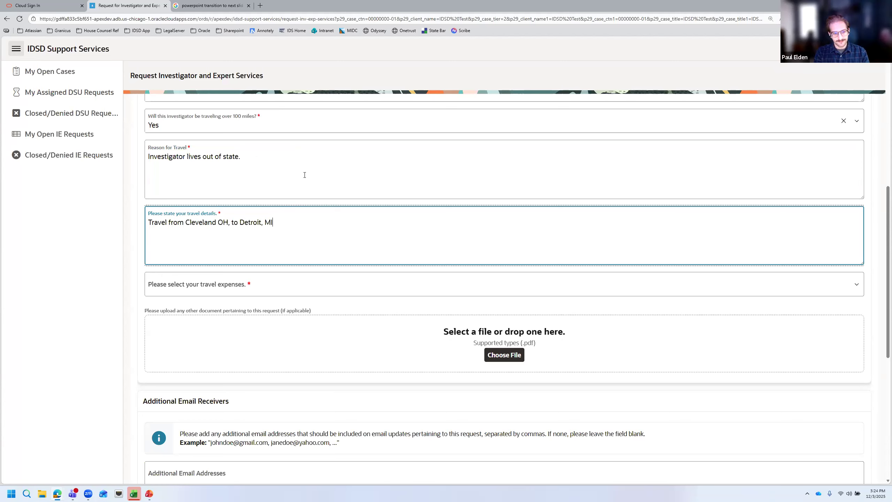
Claim Train and Other as travel expenses for the Cleveland OH to Detroit, MI trip
{"action": "left_click", "coordinate": [517, 283]}
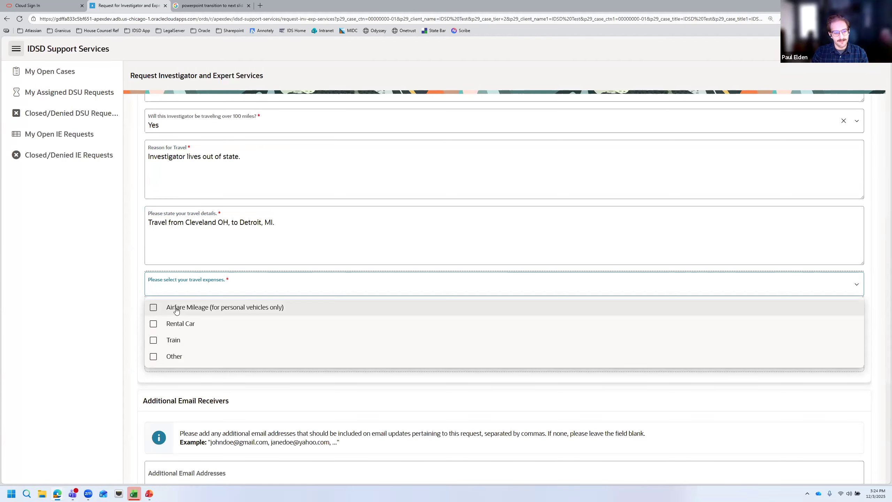
{"action": "left_click", "coordinate": [153, 324]}
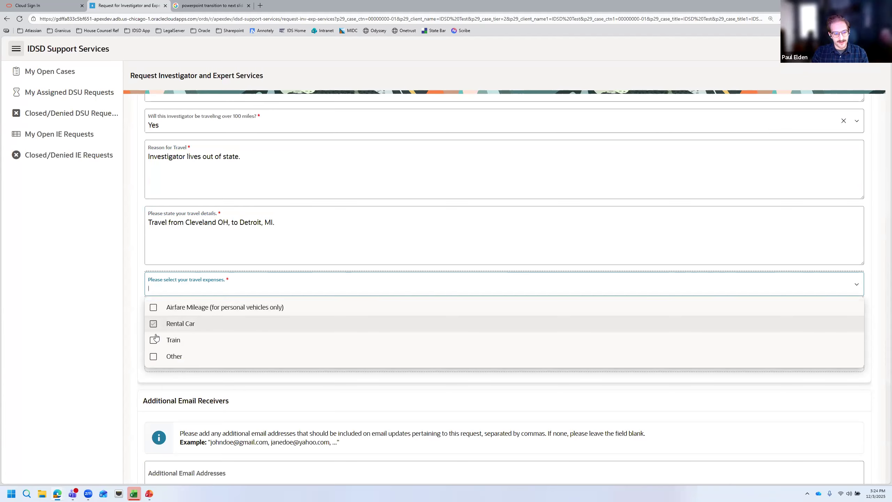
{"action": "left_click", "coordinate": [154, 340]}
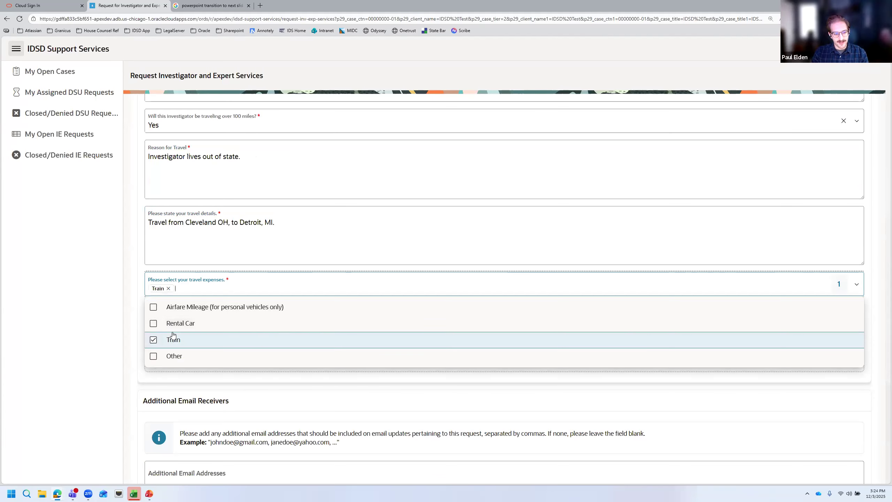
{"action": "left_click", "coordinate": [161, 359]}
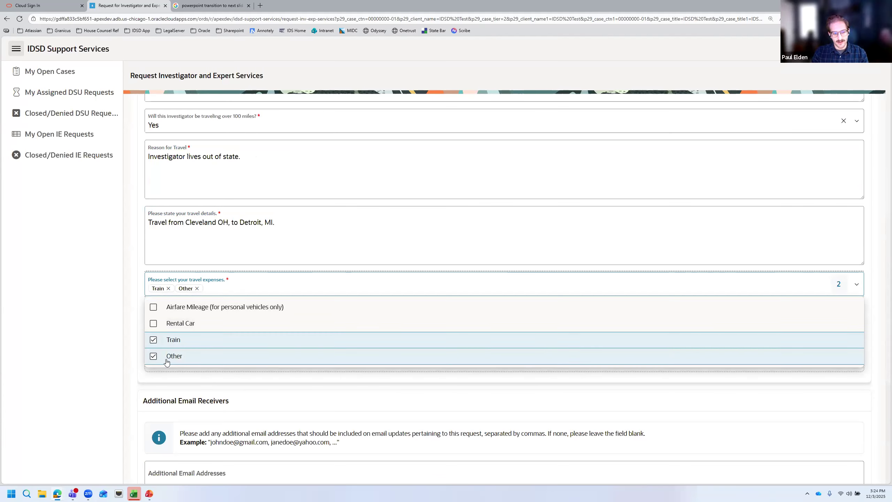
{"action": "left_click", "coordinate": [335, 392]}
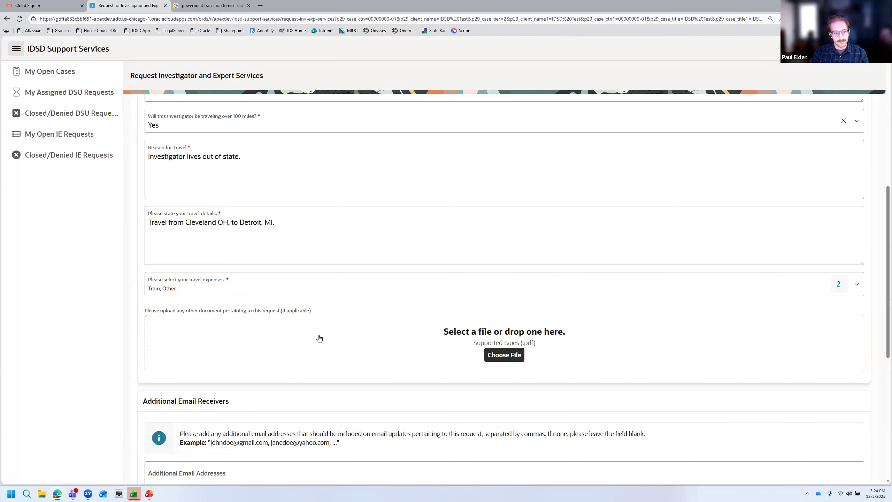
{"action": "scroll", "coordinate": [362, 304], "scroll_direction": "down", "scroll_amount": 2}
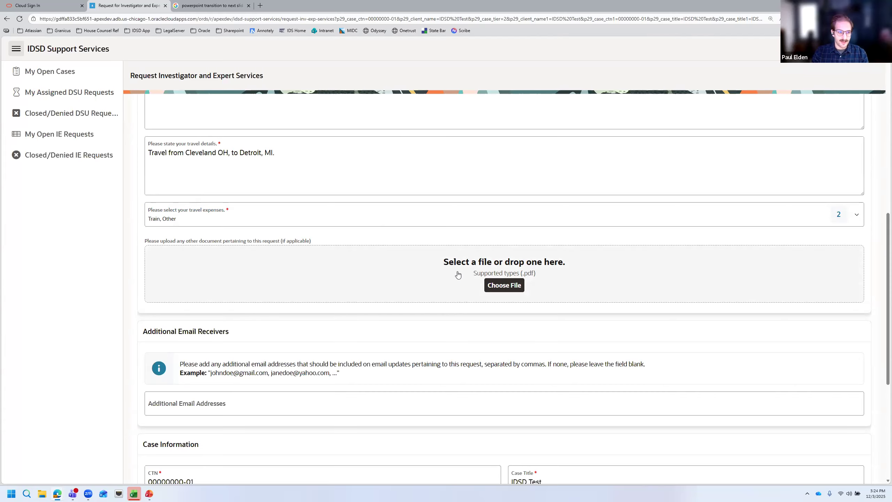
{"action": "scroll", "coordinate": [456, 281], "scroll_direction": "up", "scroll_amount": 8}
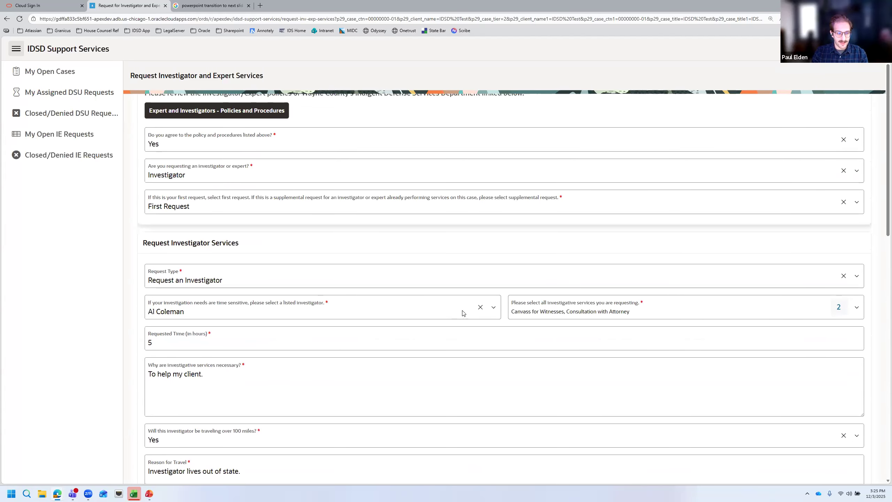
{"action": "scroll", "coordinate": [463, 312], "scroll_direction": "up", "scroll_amount": 2}
{"action": "scroll", "coordinate": [464, 312], "scroll_direction": "down", "scroll_amount": 6}
{"action": "scroll", "coordinate": [465, 312], "scroll_direction": "down", "scroll_amount": 5}
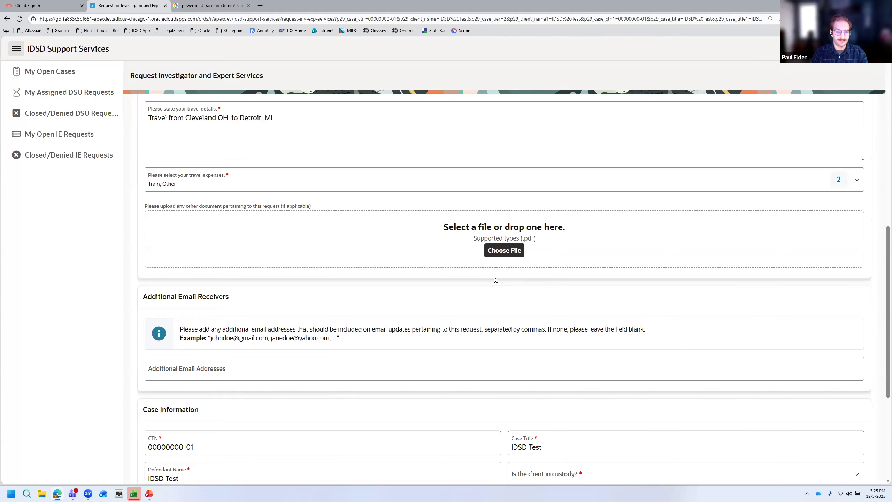
{"action": "scroll", "coordinate": [497, 276], "scroll_direction": "down", "scroll_amount": 1}
{"action": "scroll", "coordinate": [485, 277], "scroll_direction": "down", "scroll_amount": 3}
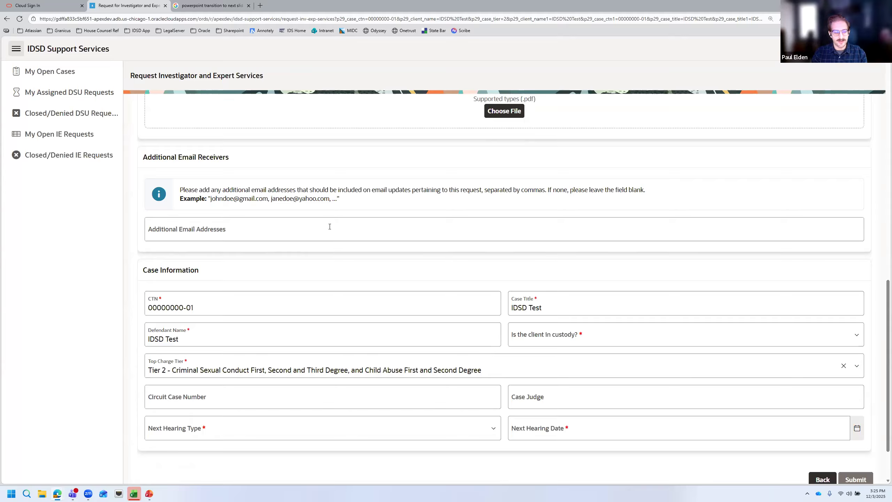
Leave the additional email recipients blank and answer No to whether the client is in custody
{"action": "left_click", "coordinate": [330, 226]}
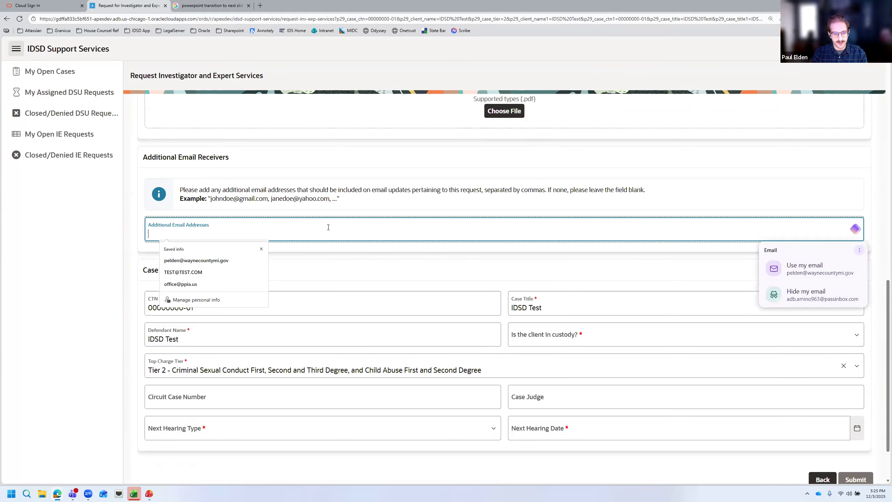
{"action": "left_click", "coordinate": [340, 257]}
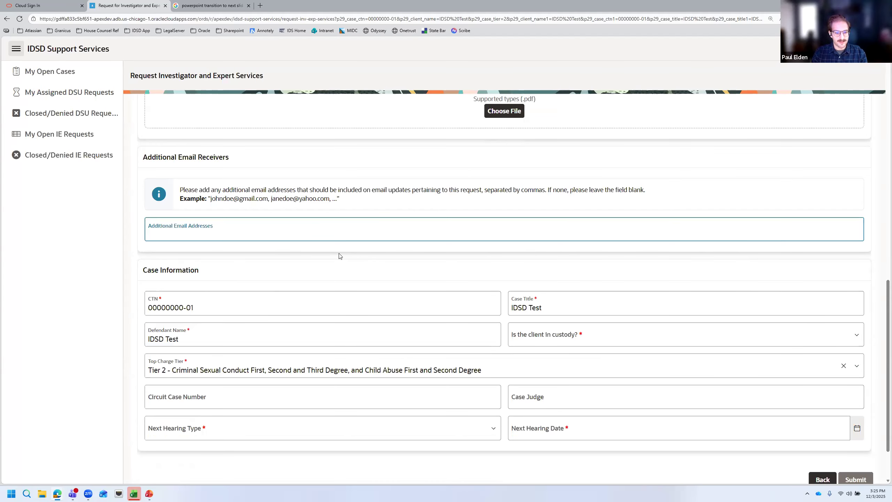
{"action": "scroll", "coordinate": [339, 256], "scroll_direction": "down", "scroll_amount": 2}
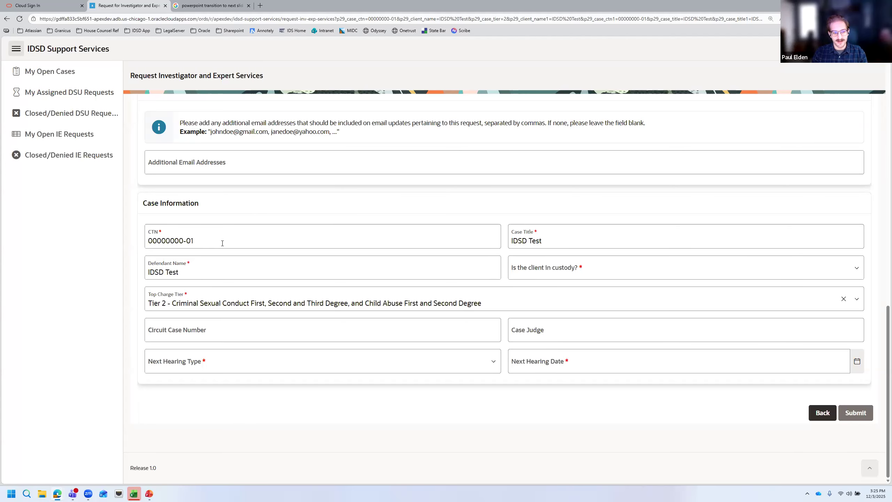
{"action": "left_click", "coordinate": [588, 274]}
{"action": "left_click", "coordinate": [563, 290]}
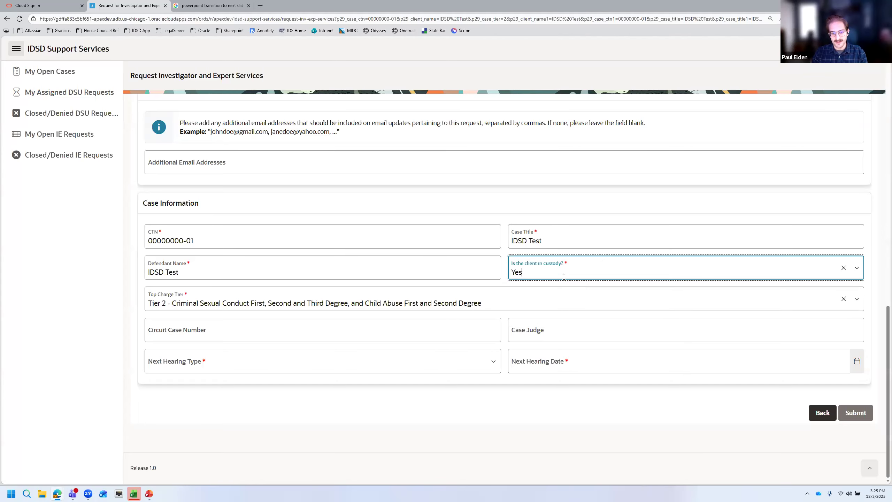
{"action": "left_click", "coordinate": [564, 274]}
{"action": "left_click", "coordinate": [563, 307]}
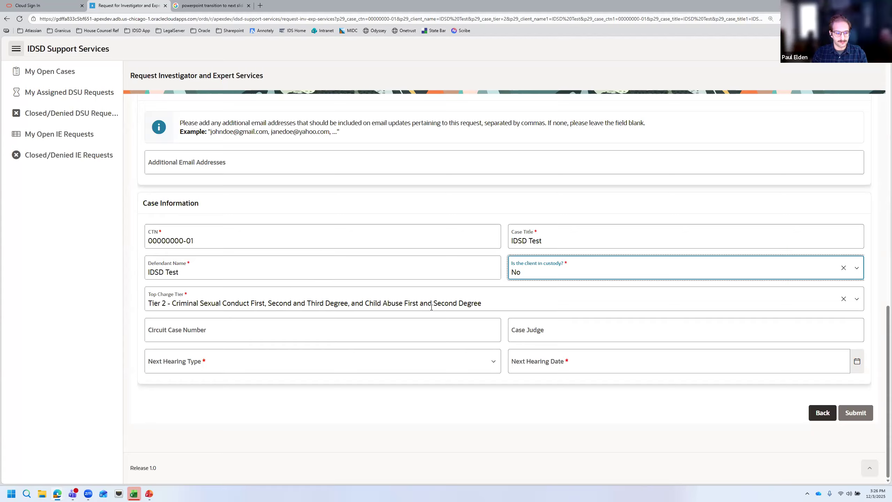
Choose Sentencing as the next hearing type, dated December 18, 2025
{"action": "left_click", "coordinate": [398, 326]}
{"action": "left_click", "coordinate": [553, 335]}
{"action": "left_click", "coordinate": [470, 327]}
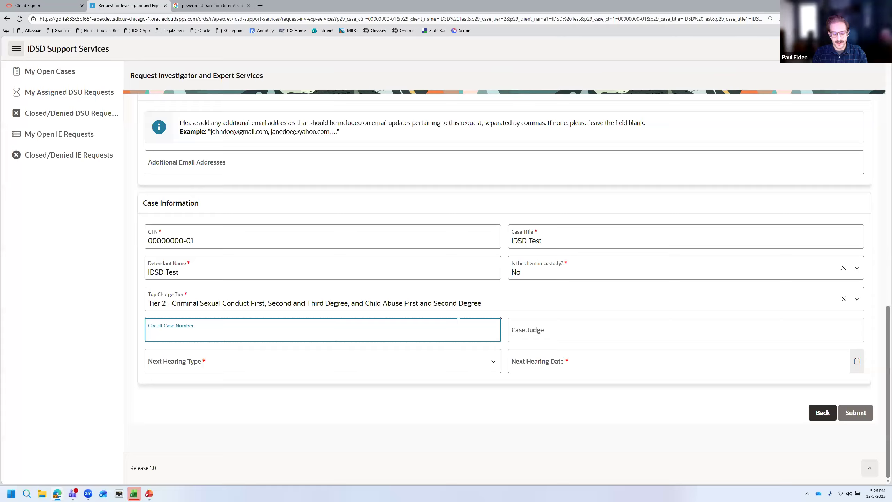
{"action": "left_click", "coordinate": [460, 356]}
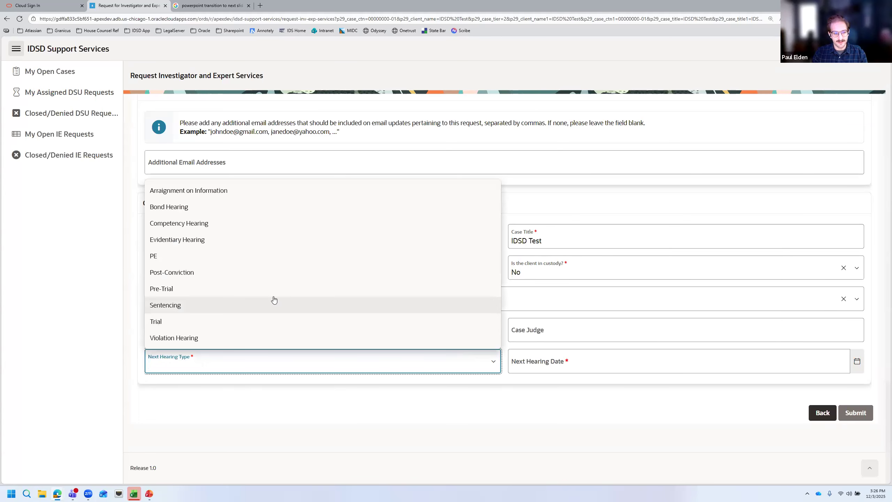
{"action": "left_click", "coordinate": [461, 295]}
{"action": "left_click", "coordinate": [653, 367]}
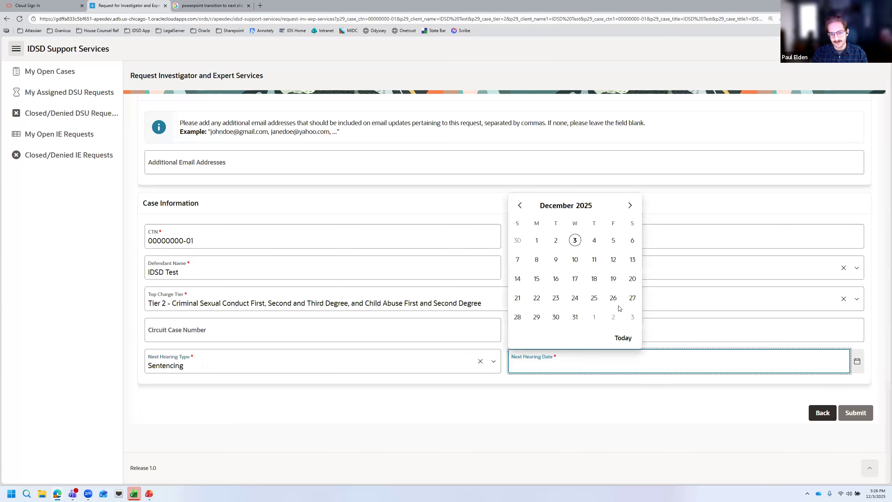
{"action": "left_click", "coordinate": [594, 279]}
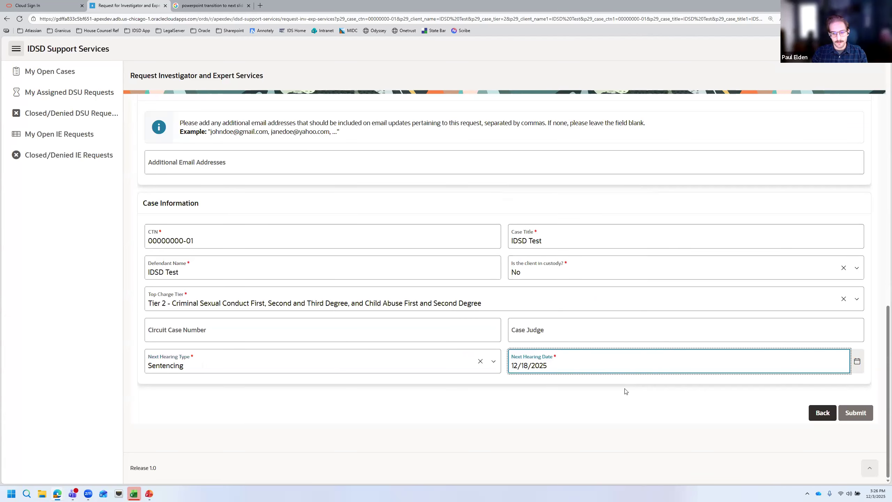
{"action": "left_click", "coordinate": [633, 395]}
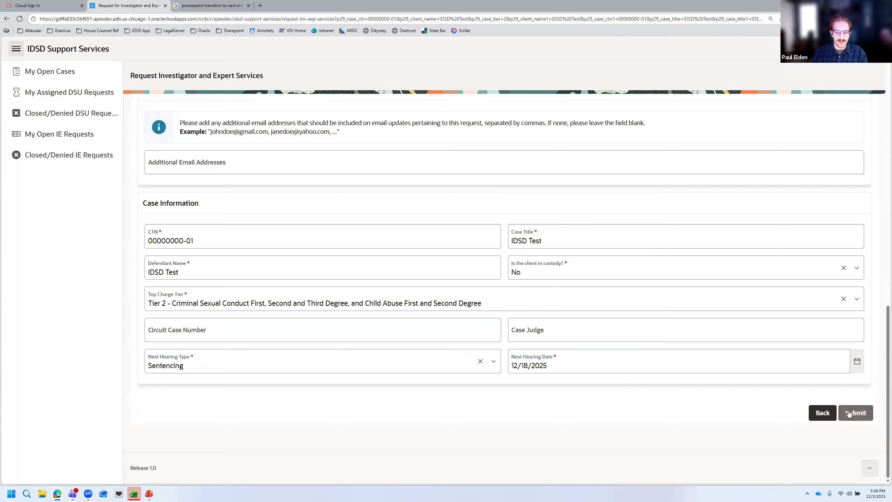
Submit and confirm the request, which errors because the other travel expenses are not filled out
{"action": "left_click", "coordinate": [848, 413]}
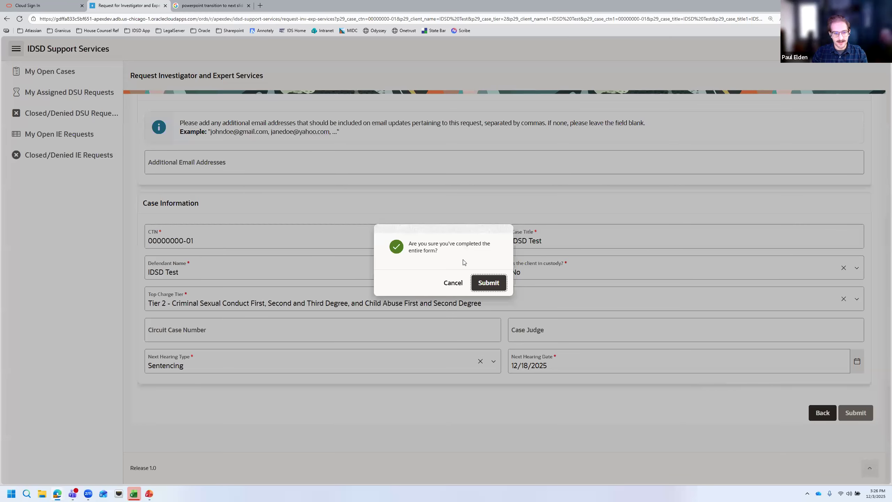
{"action": "left_click", "coordinate": [482, 285]}
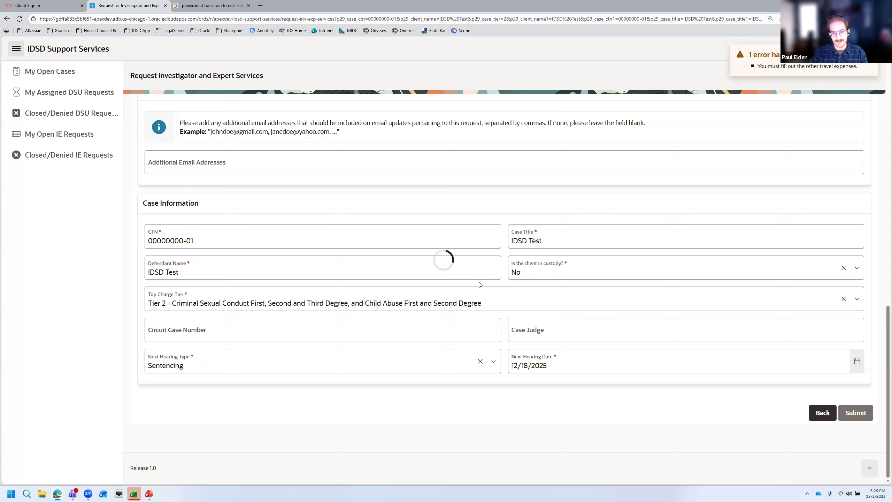
{"action": "scroll", "coordinate": [496, 297], "scroll_direction": "up", "scroll_amount": 10}
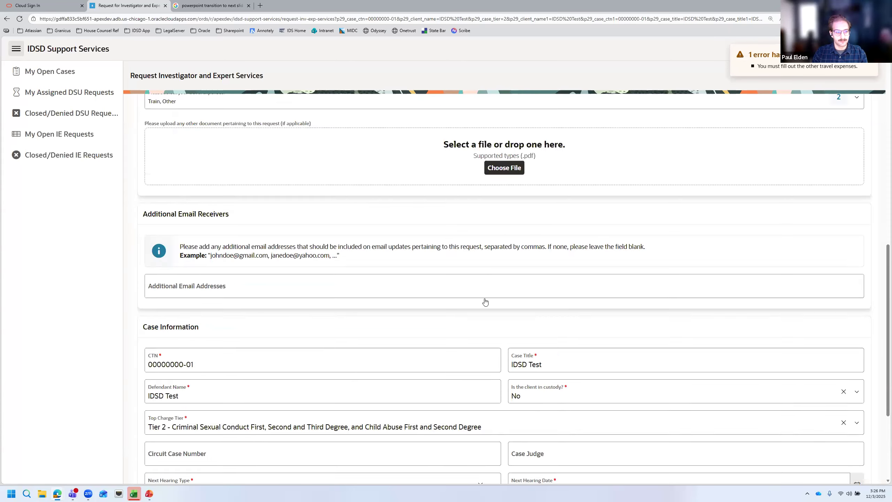
{"action": "scroll", "coordinate": [413, 291], "scroll_direction": "up", "scroll_amount": 3}
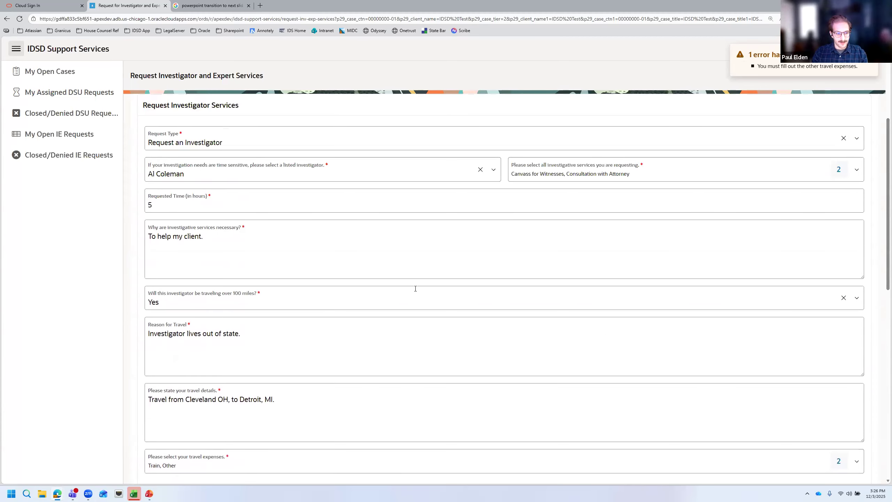
Toggle Train on and off in the travel expenses list while Other stays selected
{"action": "scroll", "coordinate": [416, 289], "scroll_direction": "down", "scroll_amount": 6}
{"action": "left_click", "coordinate": [352, 255]}
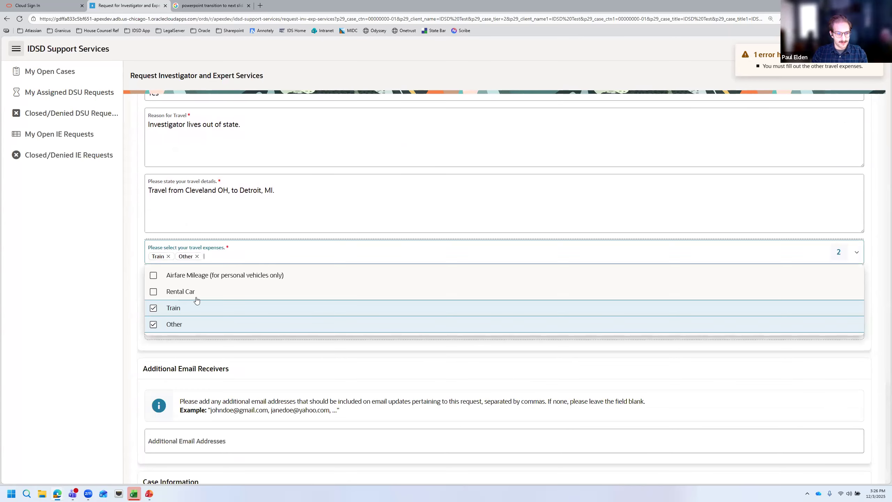
{"action": "left_click", "coordinate": [173, 308]}
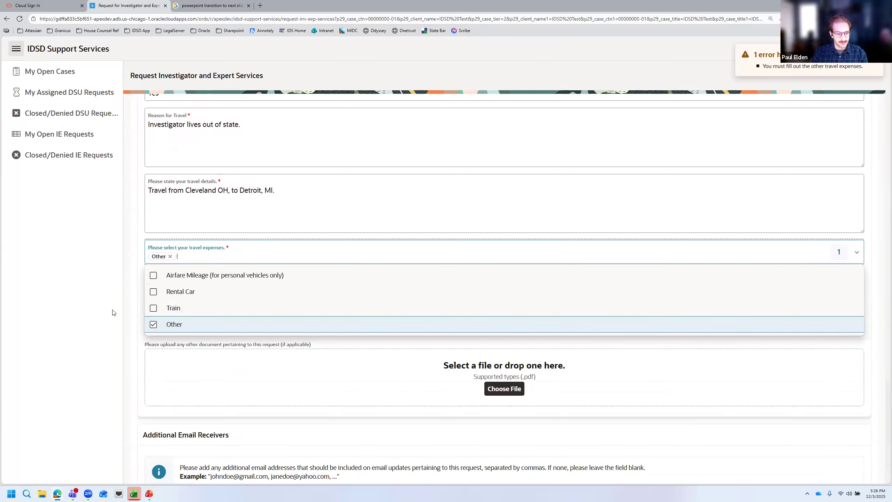
{"action": "left_click", "coordinate": [112, 312]}
{"action": "left_click", "coordinate": [251, 256]}
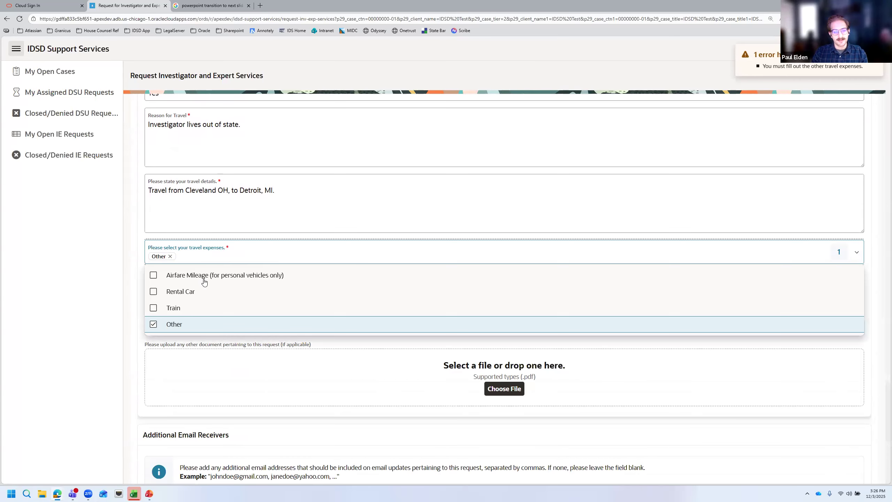
{"action": "left_click", "coordinate": [188, 307]}
{"action": "left_click", "coordinate": [189, 307]}
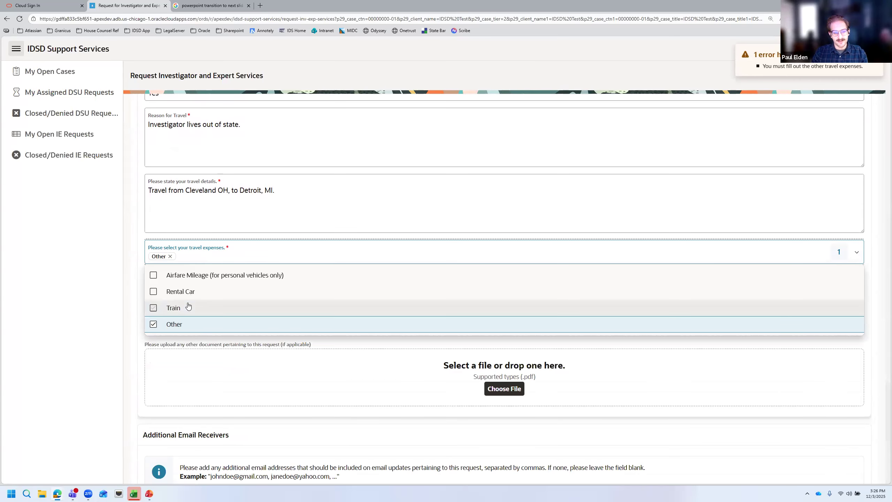
{"action": "left_click", "coordinate": [218, 342]}
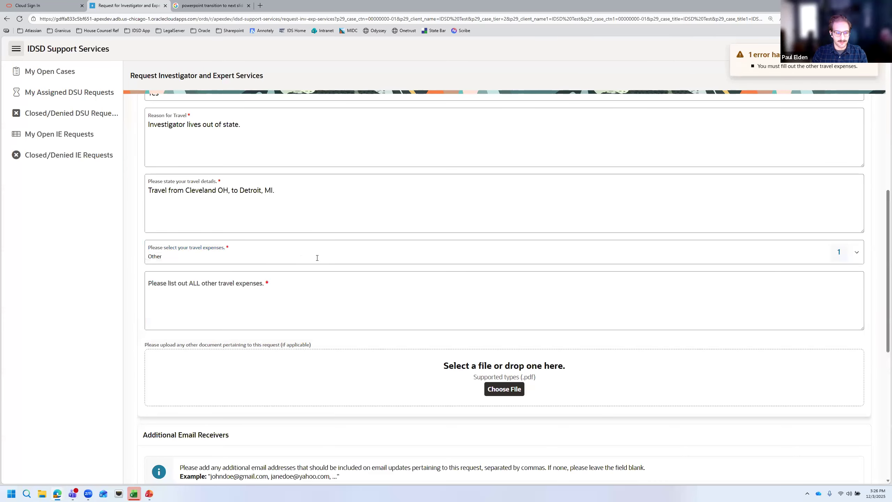
{"action": "left_click", "coordinate": [287, 259]}
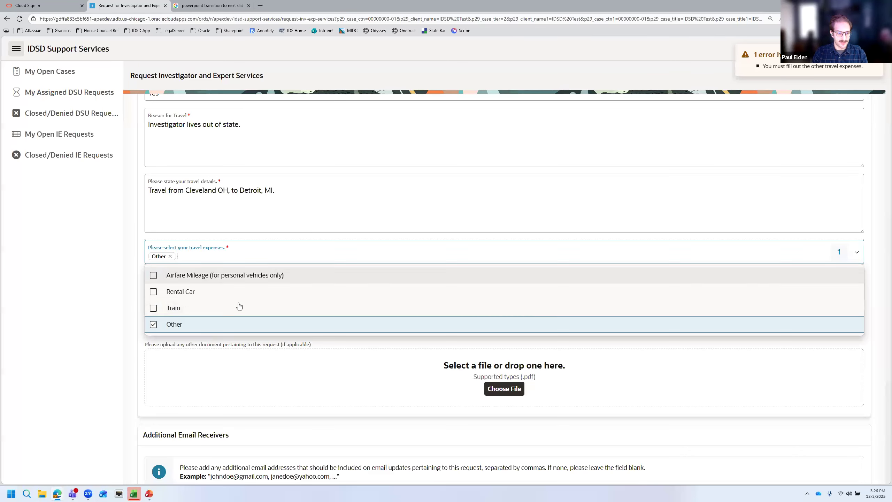
{"action": "left_click", "coordinate": [239, 305]}
{"action": "left_click", "coordinate": [199, 260]}
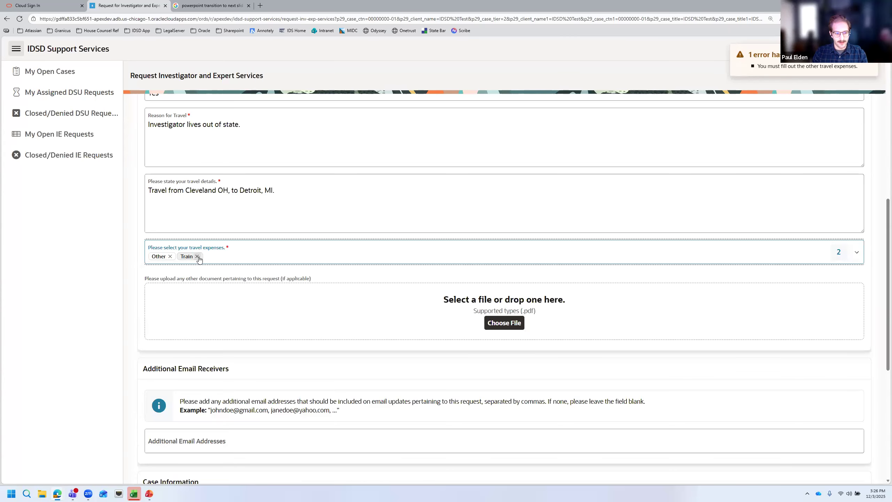
{"action": "left_click", "coordinate": [197, 256]}
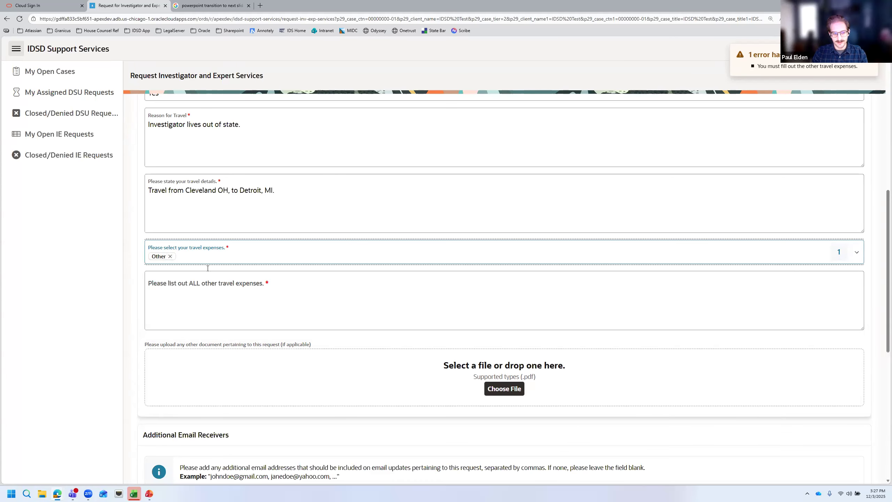
{"action": "left_click", "coordinate": [261, 285]}
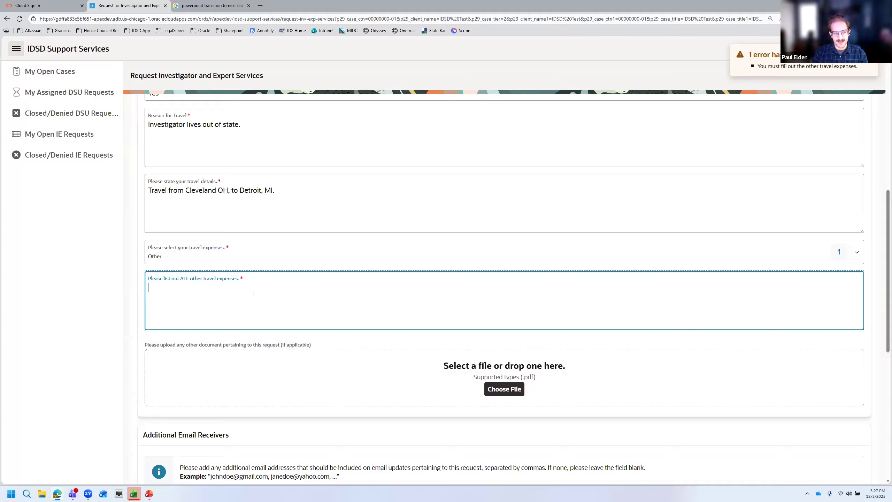
Select Train and deselect Other so Train is the only travel expense
{"action": "left_click", "coordinate": [284, 257]}
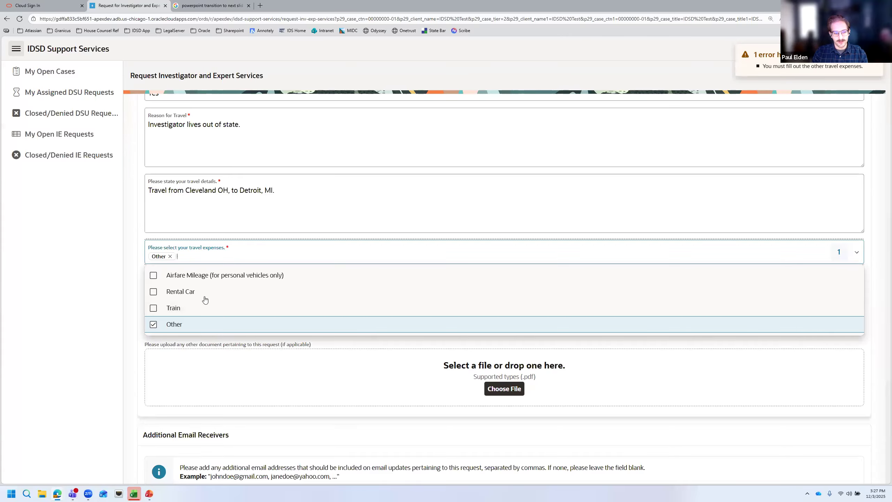
{"action": "left_click", "coordinate": [153, 308]}
{"action": "left_click", "coordinate": [430, 327]}
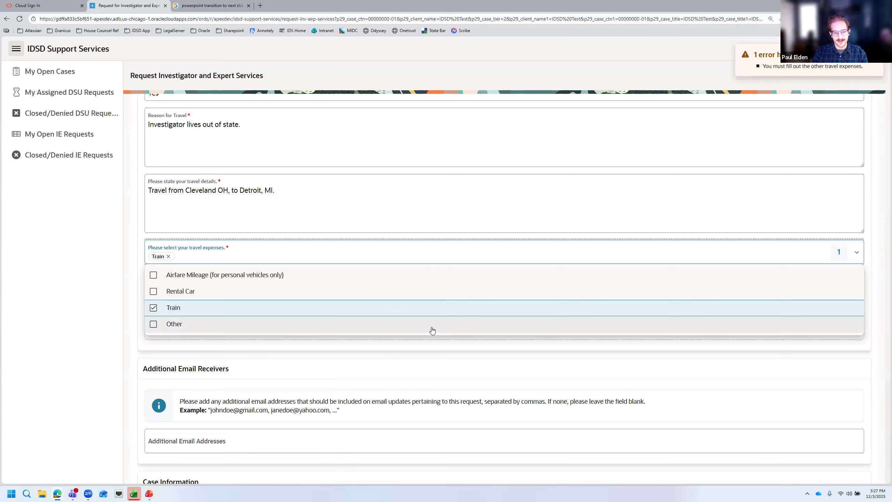
{"action": "left_click", "coordinate": [443, 353]}
{"action": "scroll", "coordinate": [678, 416], "scroll_direction": "down", "scroll_amount": 8}
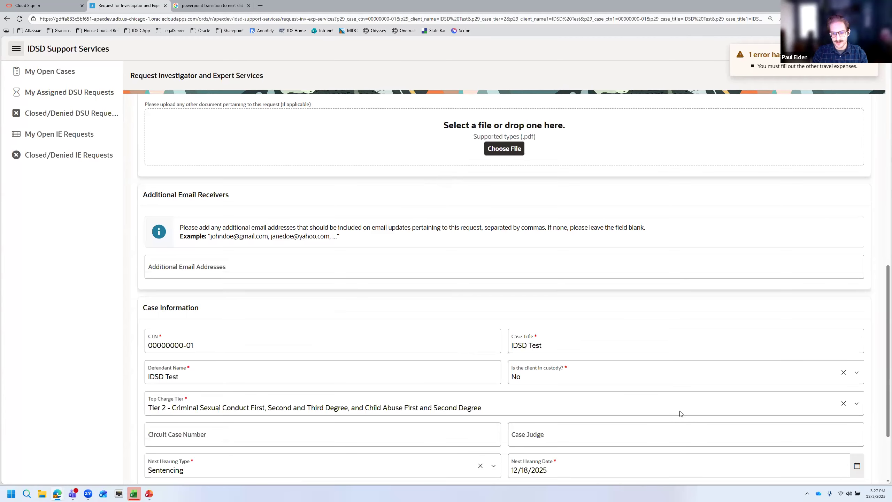
Submit and confirm the investigator request, then highlight the success confirmation message
{"action": "left_click", "coordinate": [849, 411]}
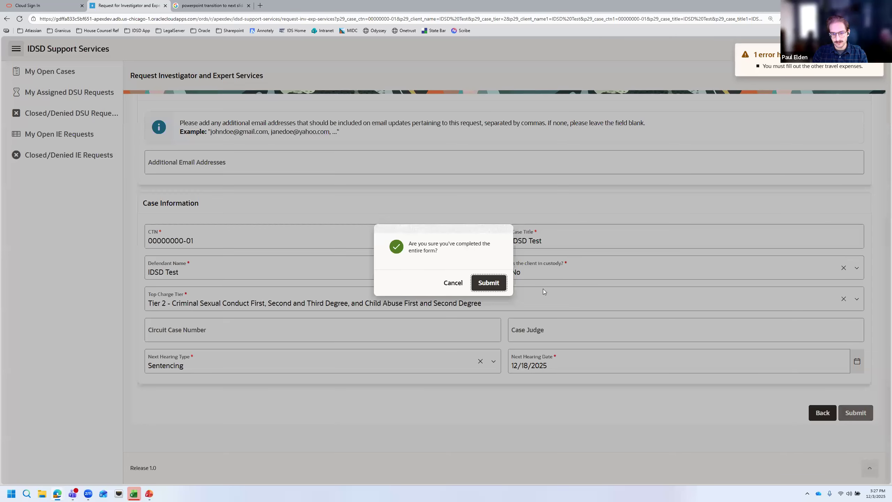
{"action": "left_click", "coordinate": [490, 283]}
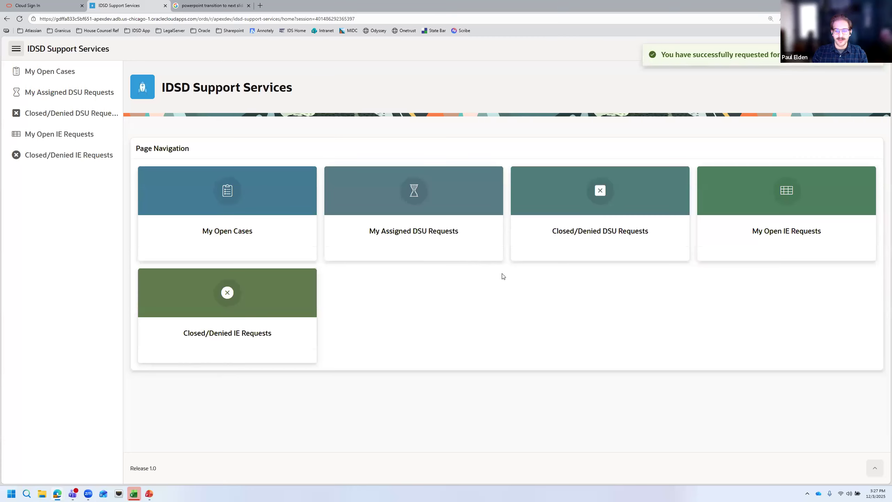
{"action": "left_click_drag", "start_coordinate": [665, 54], "coordinate": [787, 55]}
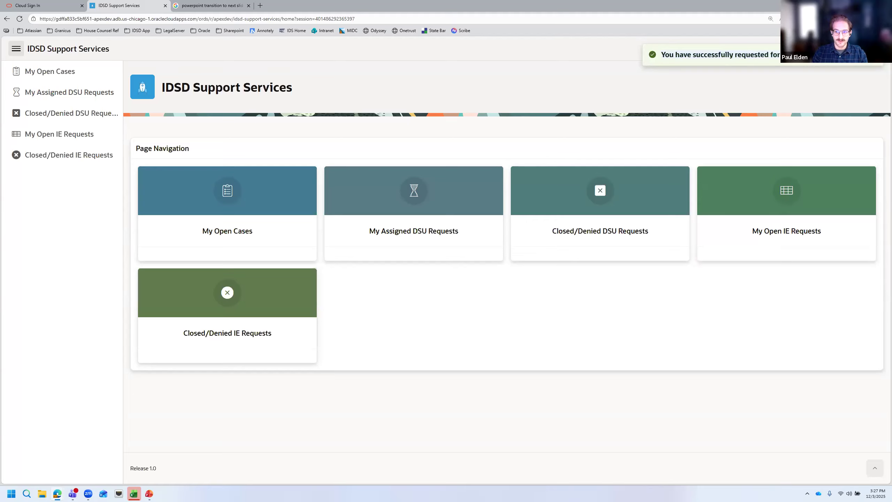
{"action": "left_click", "coordinate": [814, 84]}
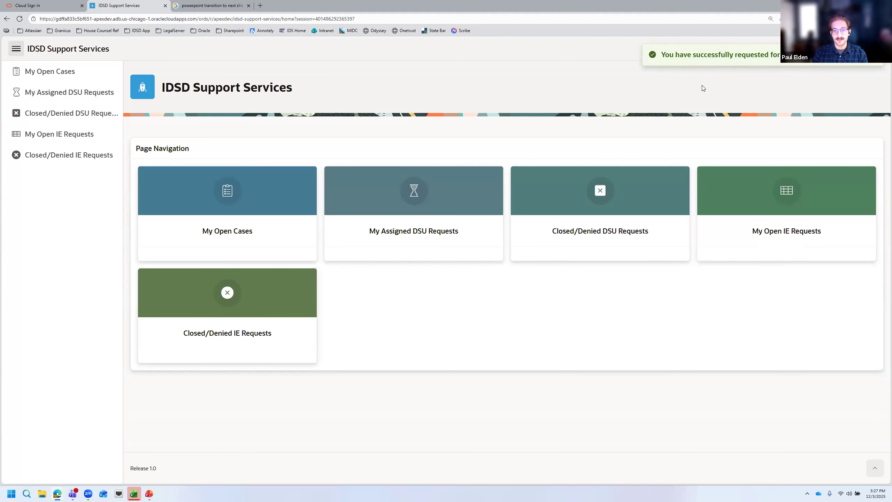
Review My Open IE Requests for the new request, then view Closed/Denied IE Requests
{"action": "left_click", "coordinate": [723, 171]}
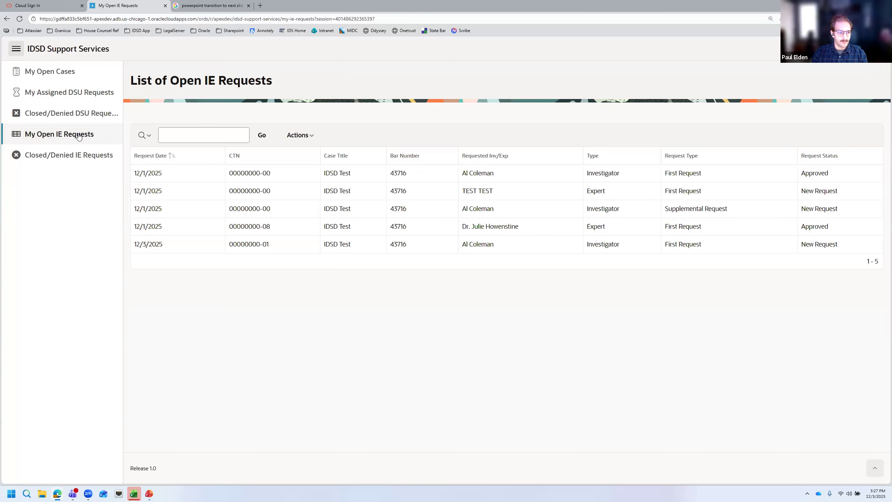
{"action": "left_click", "coordinate": [73, 155]}
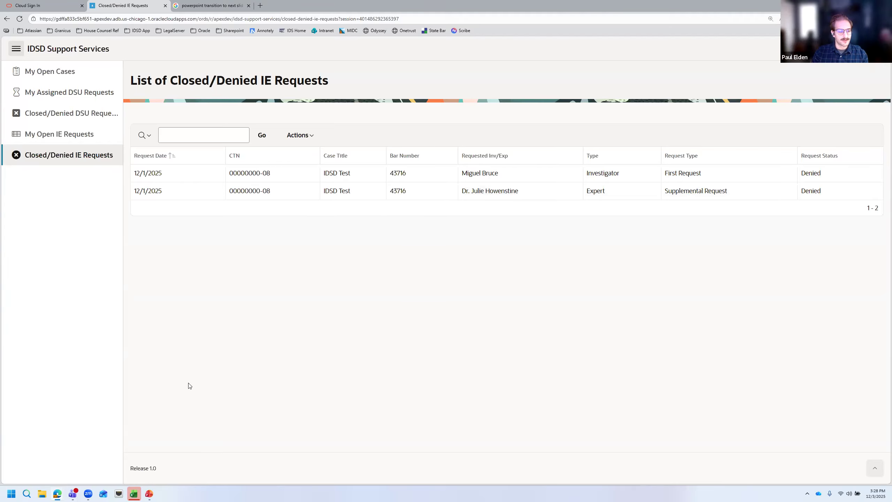
Run the Request Statuses presentation as a slide show from the first slide
{"action": "left_click", "coordinate": [152, 493]}
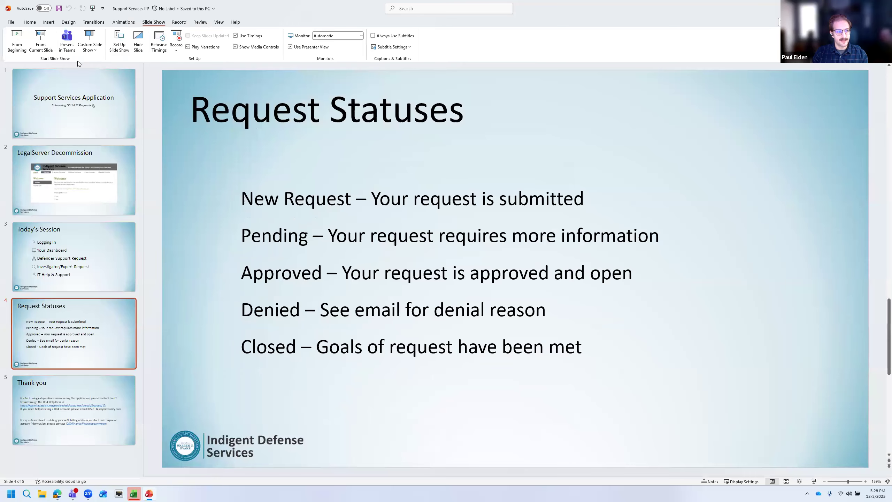
{"action": "left_click", "coordinate": [16, 42]}
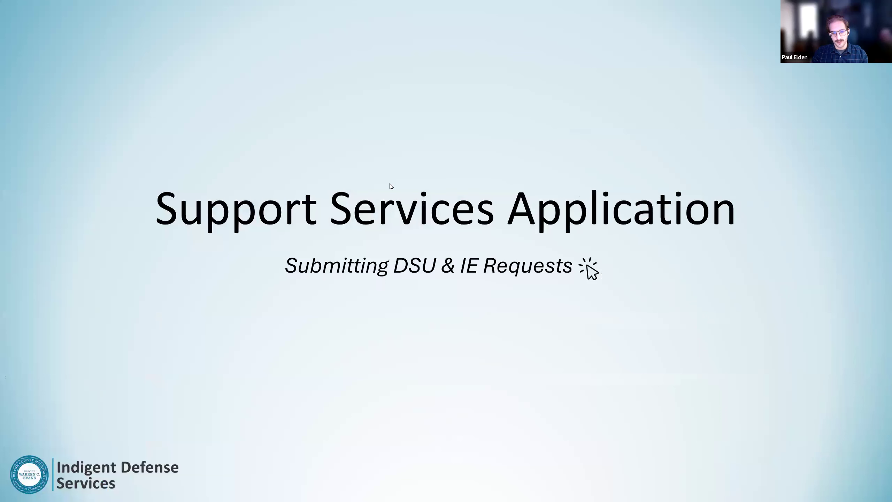